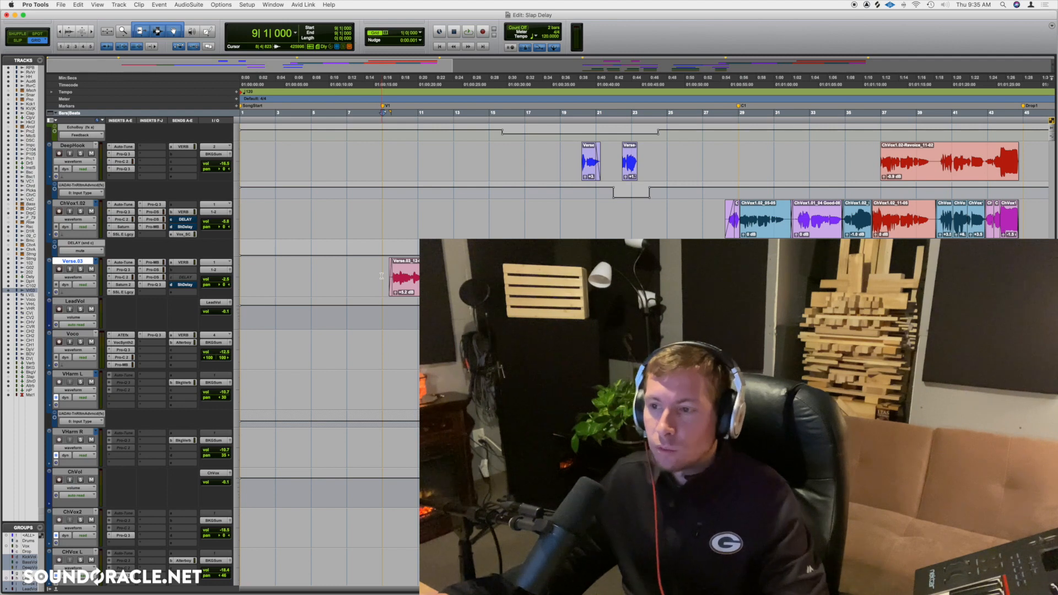
Audition the Verse.03 vocal, and create a new track named Slap Delay from one of its sends.
{"action": "key", "text": "space"}
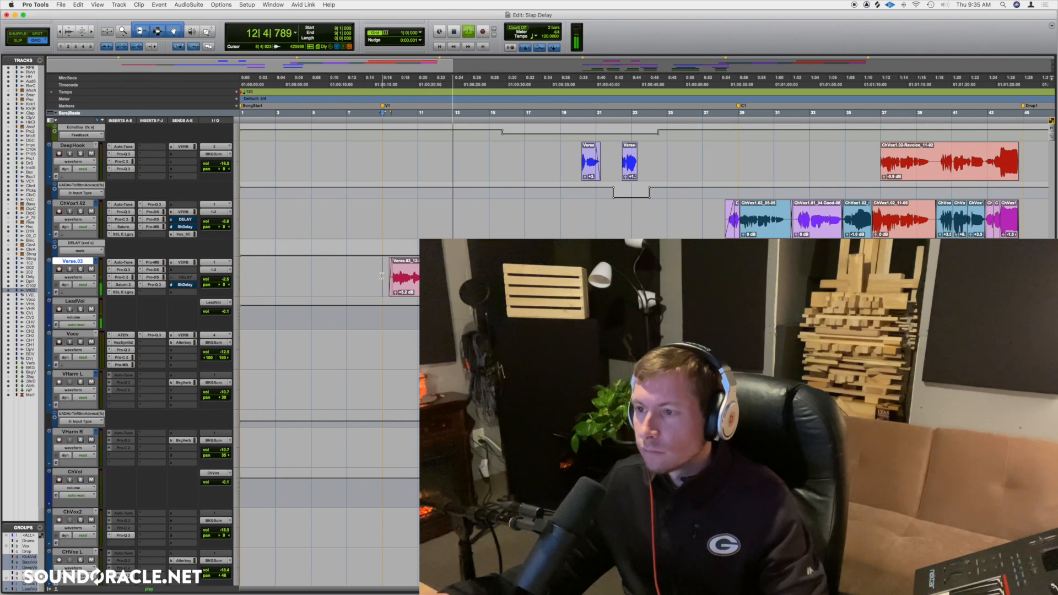
{"action": "key", "text": "space"}
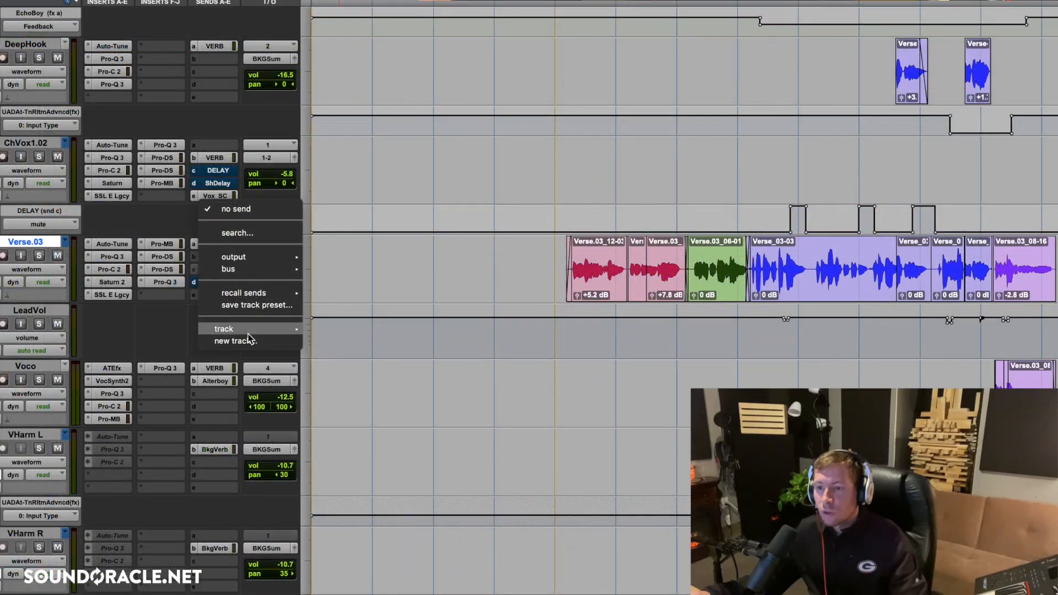
{"action": "left_click", "coordinate": [279, 342]}
{"action": "type", "text": "Slap Delay"}
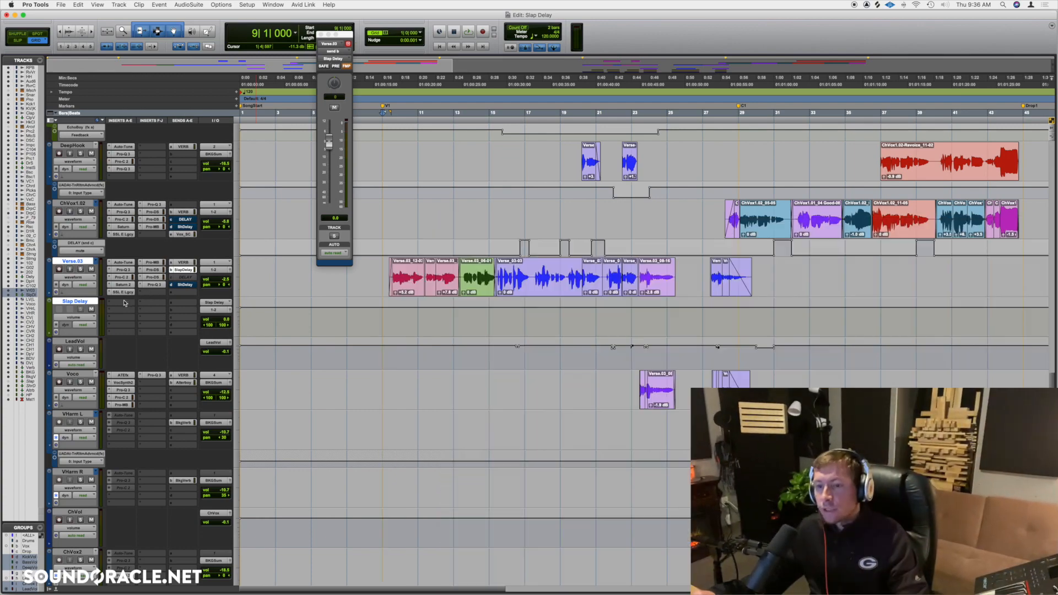
Insert the stereo EchoBoy delay on the Slap Delay track and reposition its window.
{"action": "left_click", "coordinate": [124, 302]}
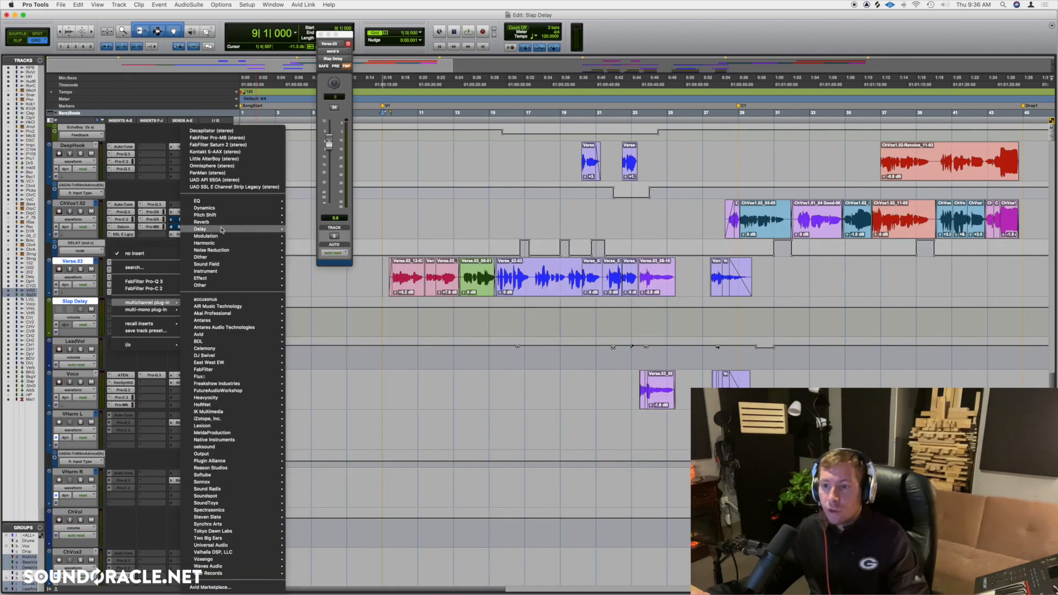
{"action": "mouse_move", "coordinate": [222, 229]}
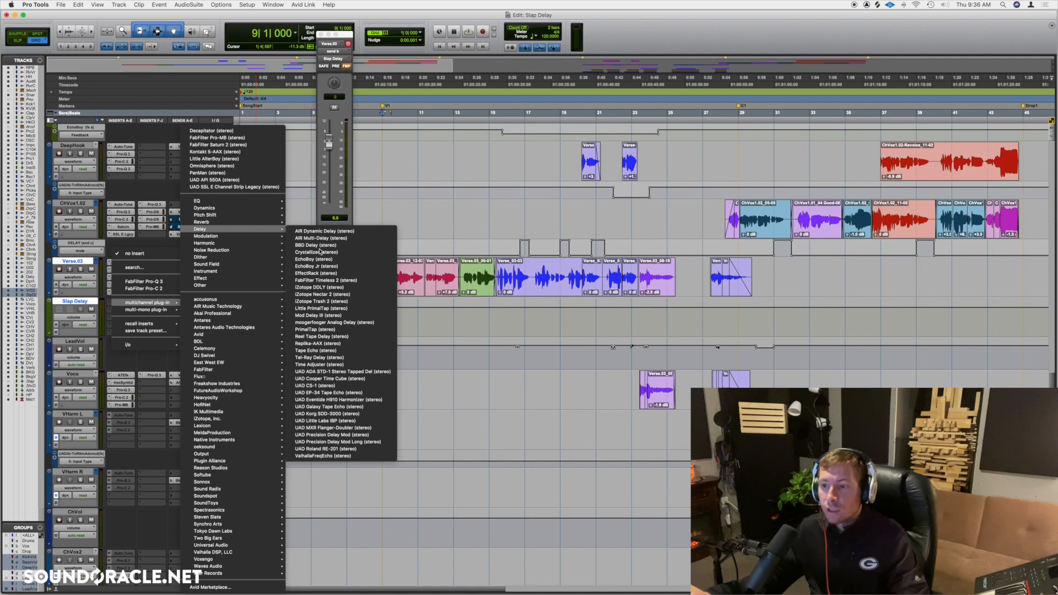
{"action": "left_click", "coordinate": [360, 259]}
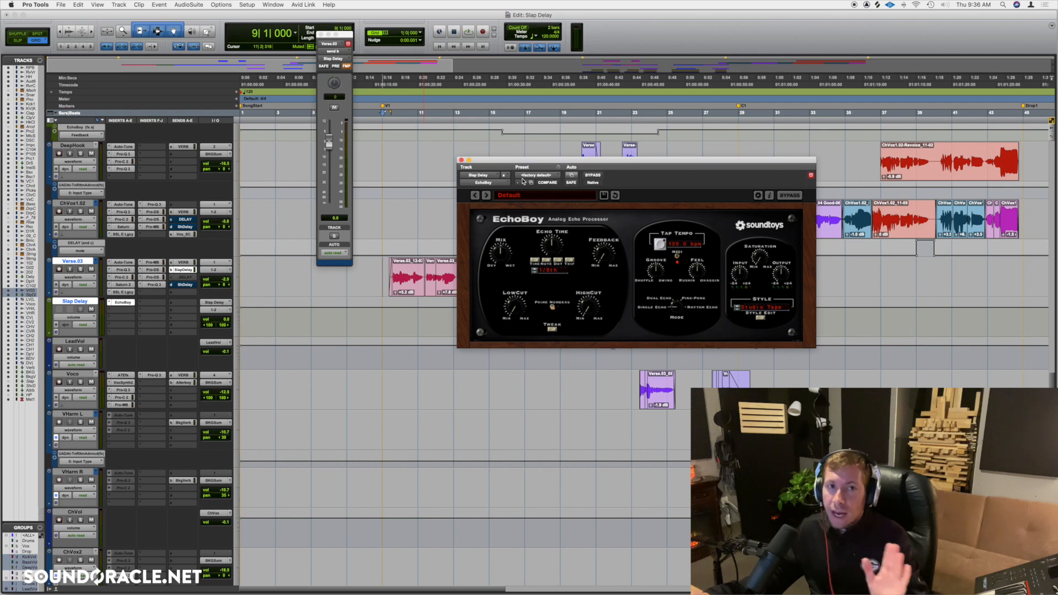
{"action": "left_click_drag", "start_coordinate": [526, 162], "coordinate": [501, 183]}
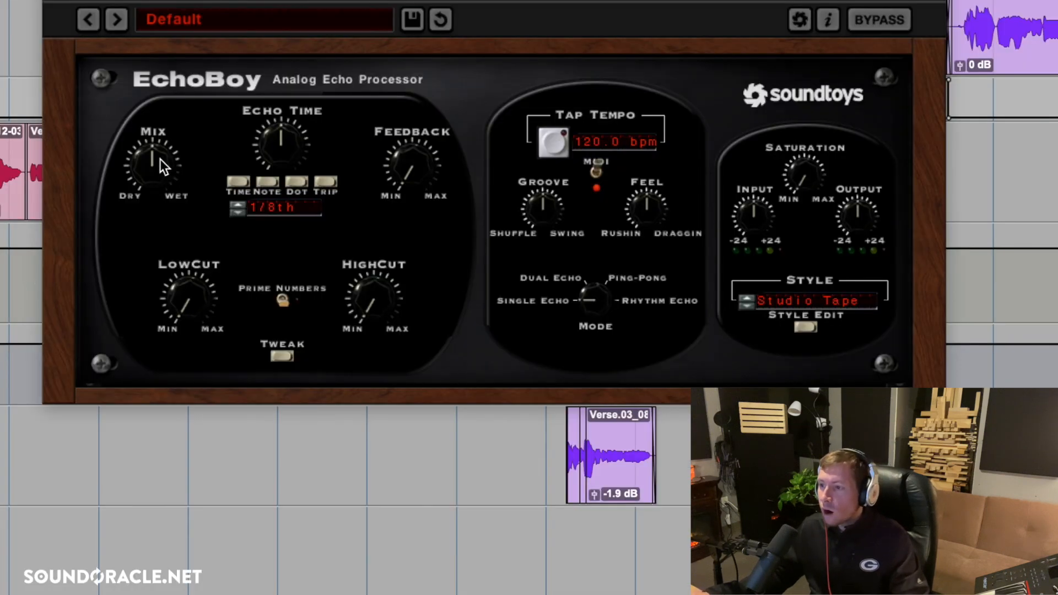
Set EchoBoy's mix fully wet and its echo time to a 1/32nd note.
{"action": "left_click_drag", "start_coordinate": [151, 183], "coordinate": [160, 110]}
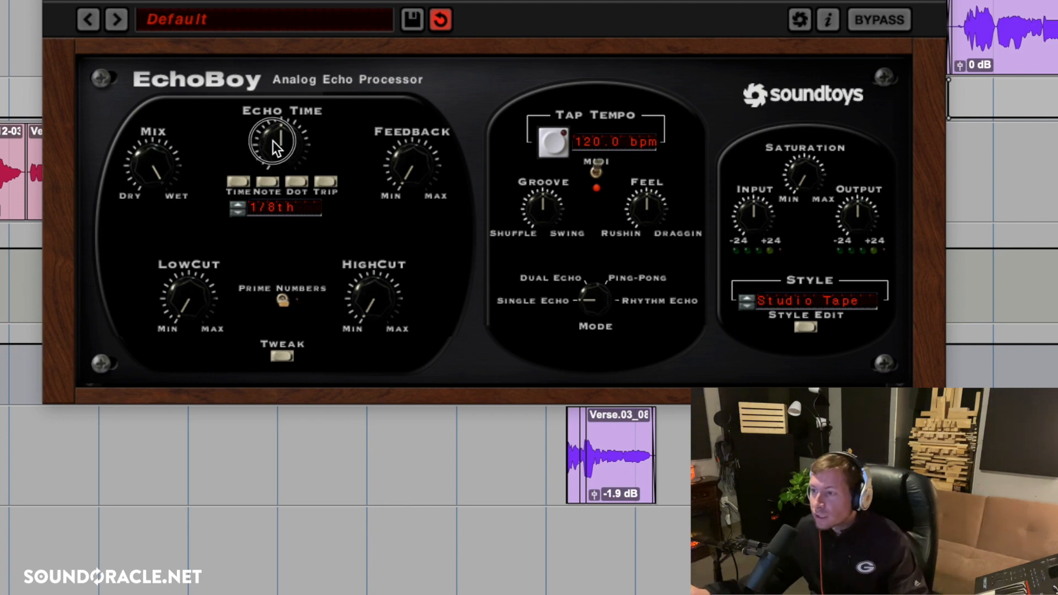
{"action": "left_click_drag", "start_coordinate": [273, 140], "coordinate": [261, 164]}
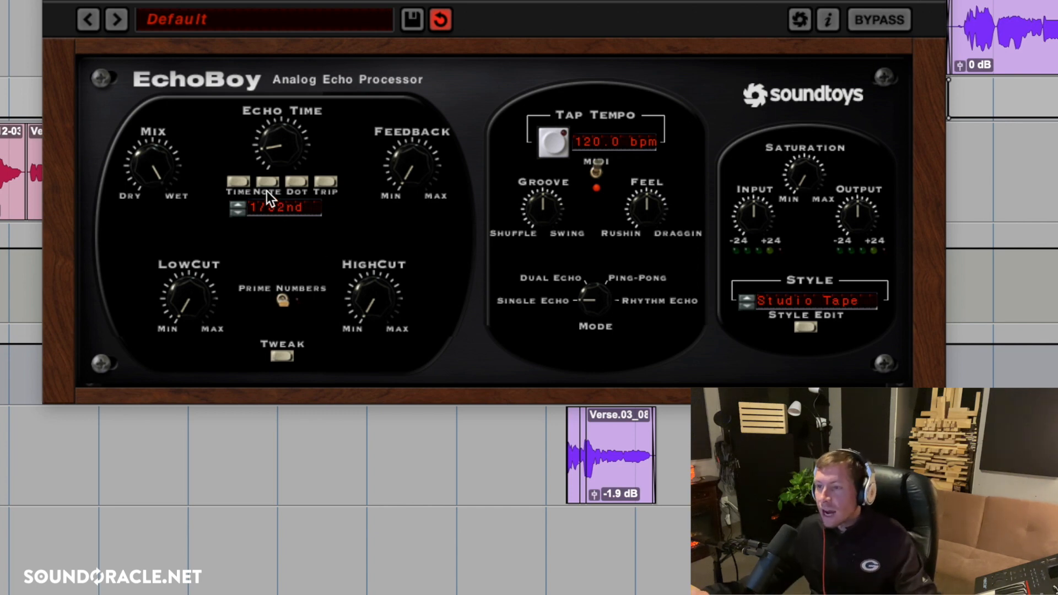
Compare EchoBoy's 1/32nd and 1/64th note echo times in milliseconds, and return the echo time to 1/32nd.
{"action": "left_click", "coordinate": [240, 180]}
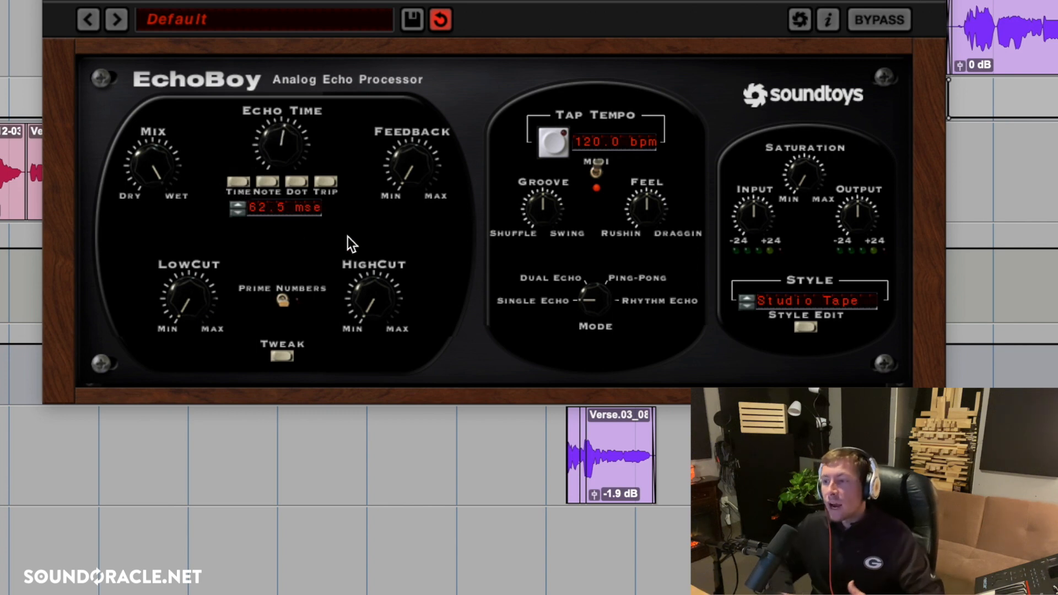
{"action": "left_click_drag", "start_coordinate": [293, 157], "coordinate": [290, 150]}
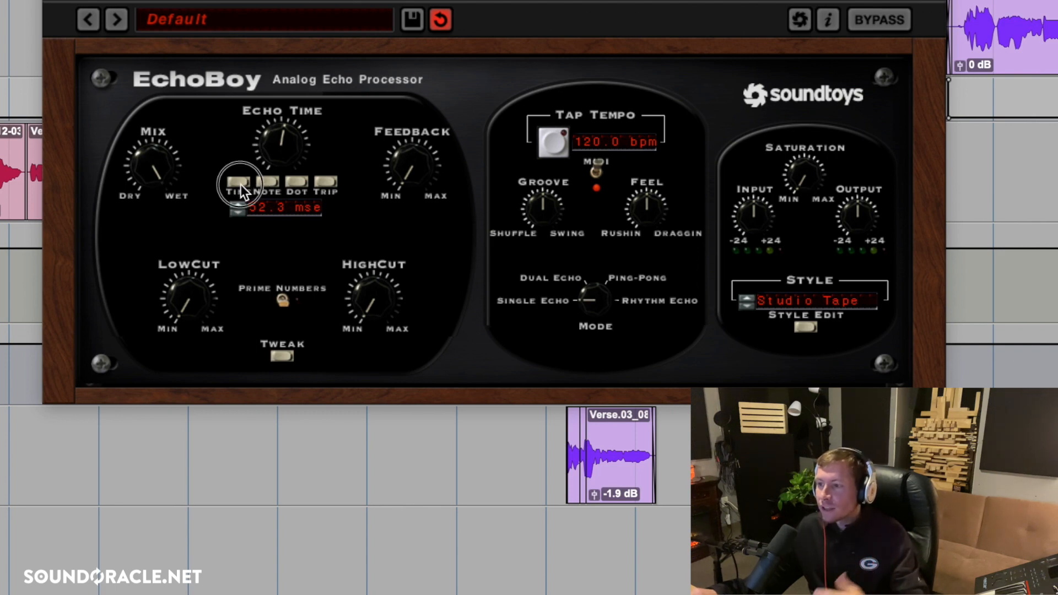
{"action": "left_click", "coordinate": [265, 180]}
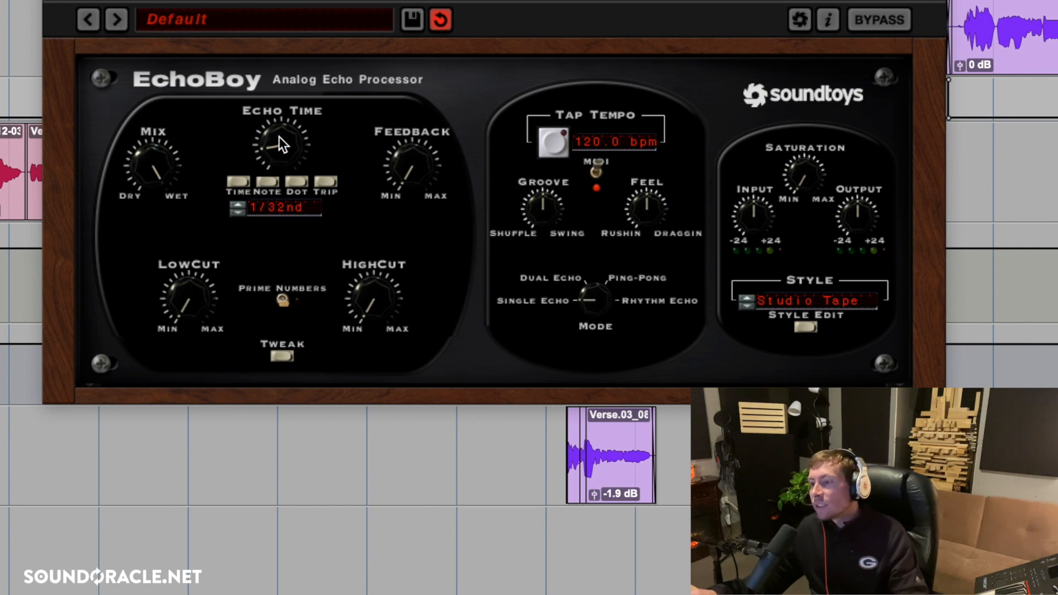
{"action": "left_click_drag", "start_coordinate": [279, 138], "coordinate": [274, 187]}
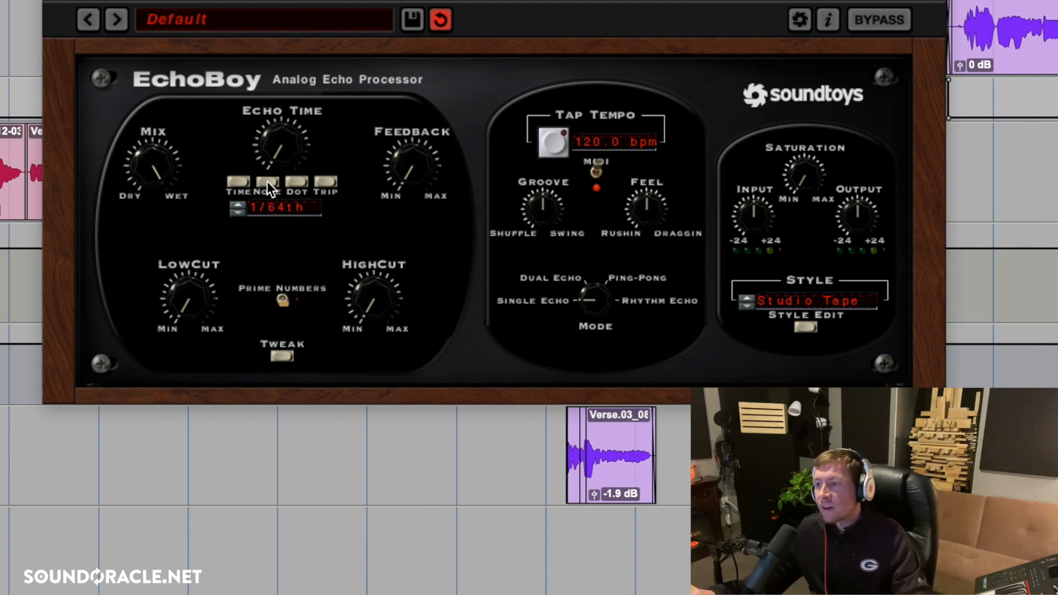
{"action": "left_click", "coordinate": [239, 181]}
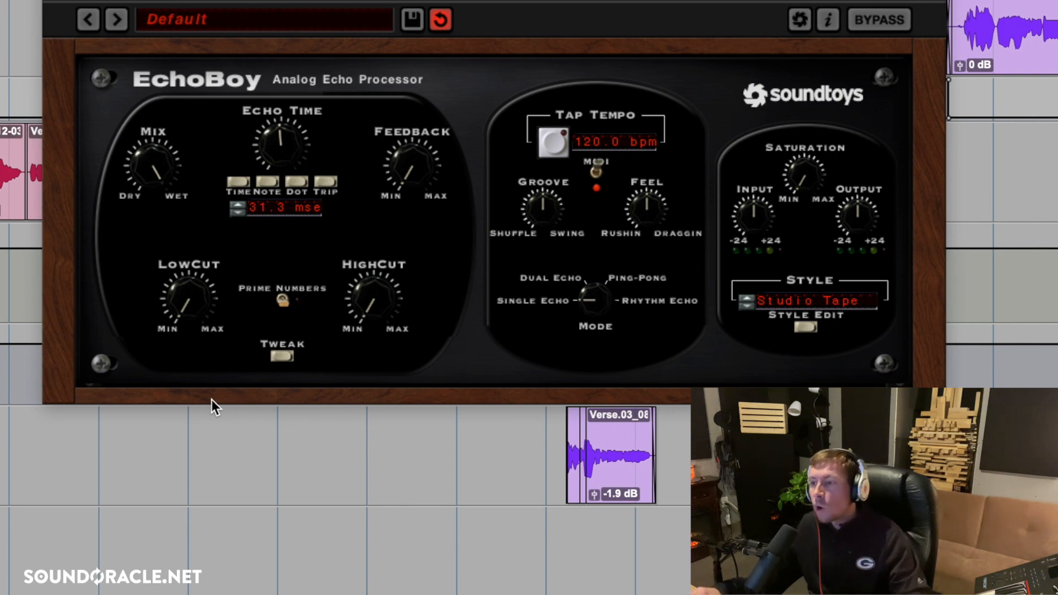
{"action": "left_click", "coordinate": [261, 184]}
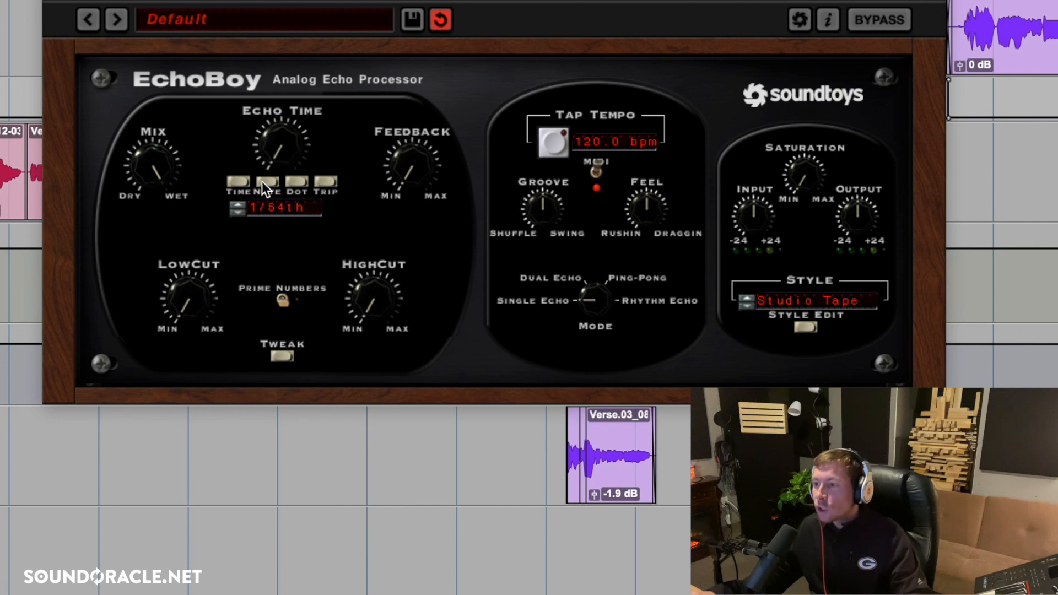
{"action": "left_click_drag", "start_coordinate": [279, 146], "coordinate": [281, 142]}
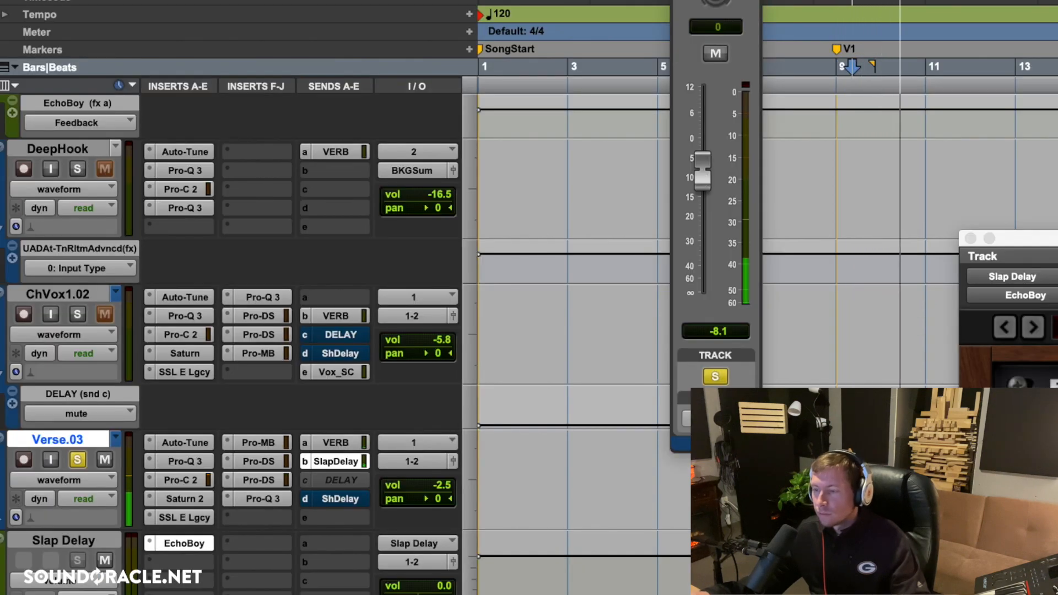
Compare the soloed verse vocal with the Slap Delay track muted and unmuted.
{"action": "key", "text": "space"}
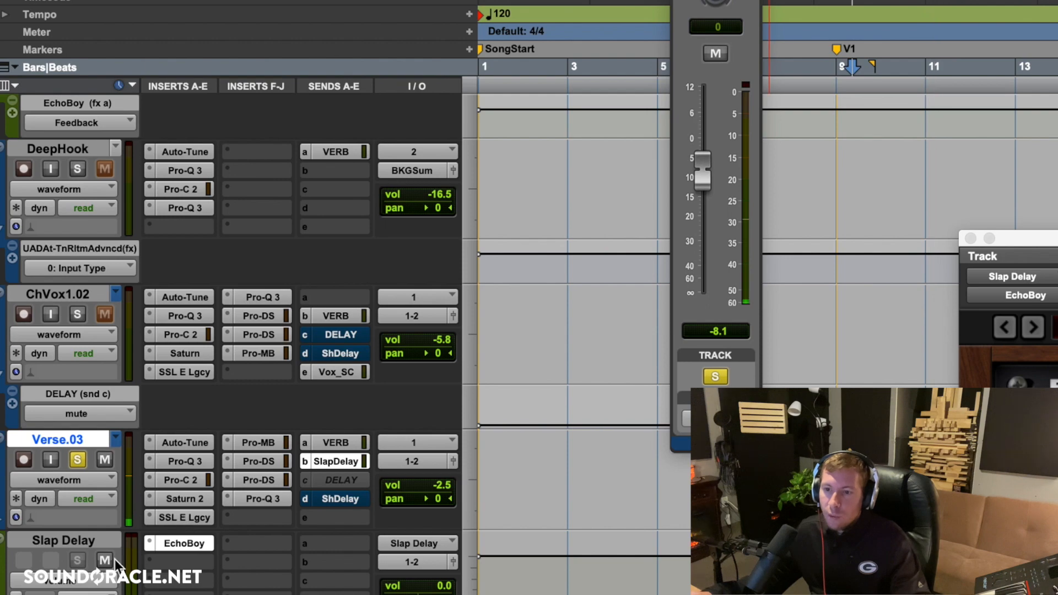
{"action": "left_click", "coordinate": [105, 560]}
{"action": "key", "text": "space"}
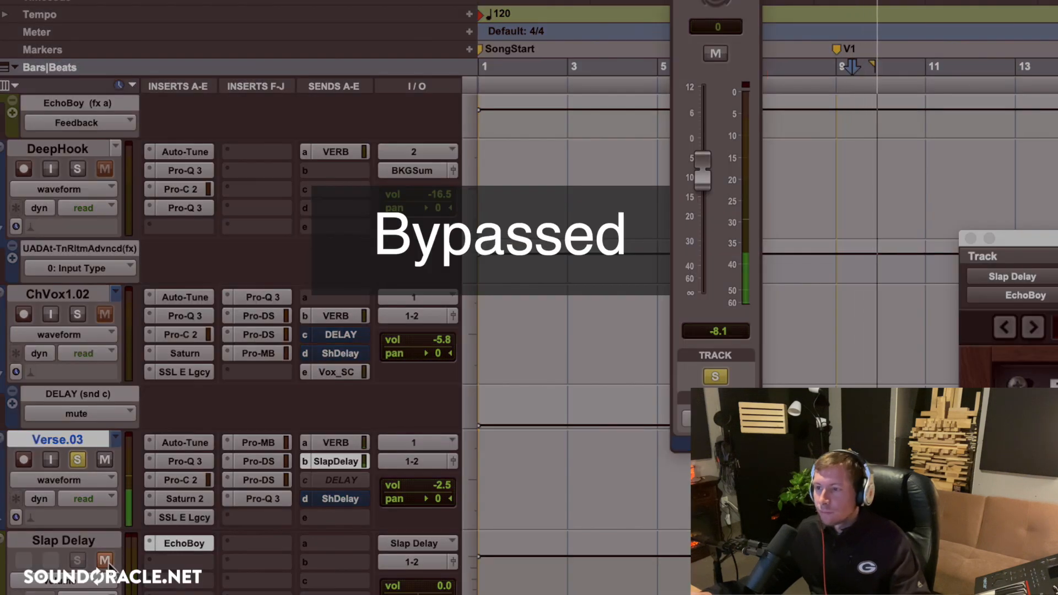
{"action": "key", "text": "space"}
{"action": "left_click", "coordinate": [108, 563]}
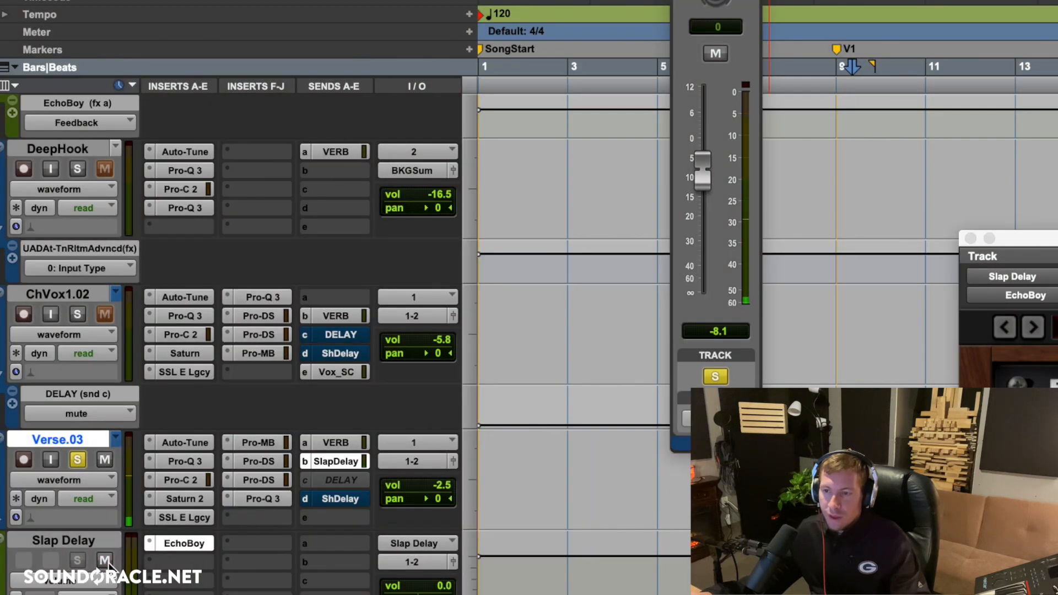
{"action": "key", "text": "space"}
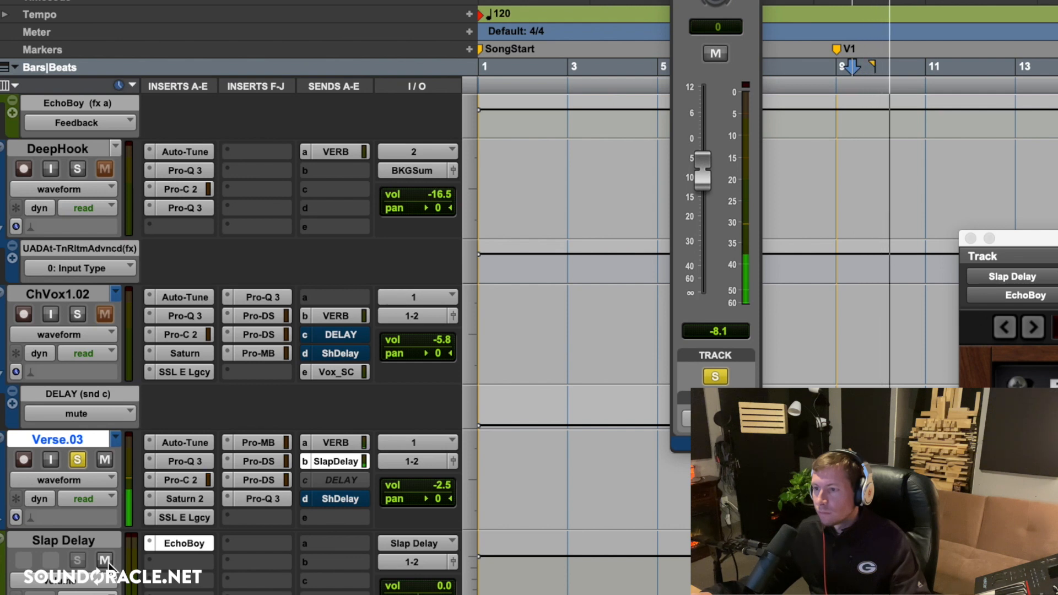
{"action": "key", "text": "space"}
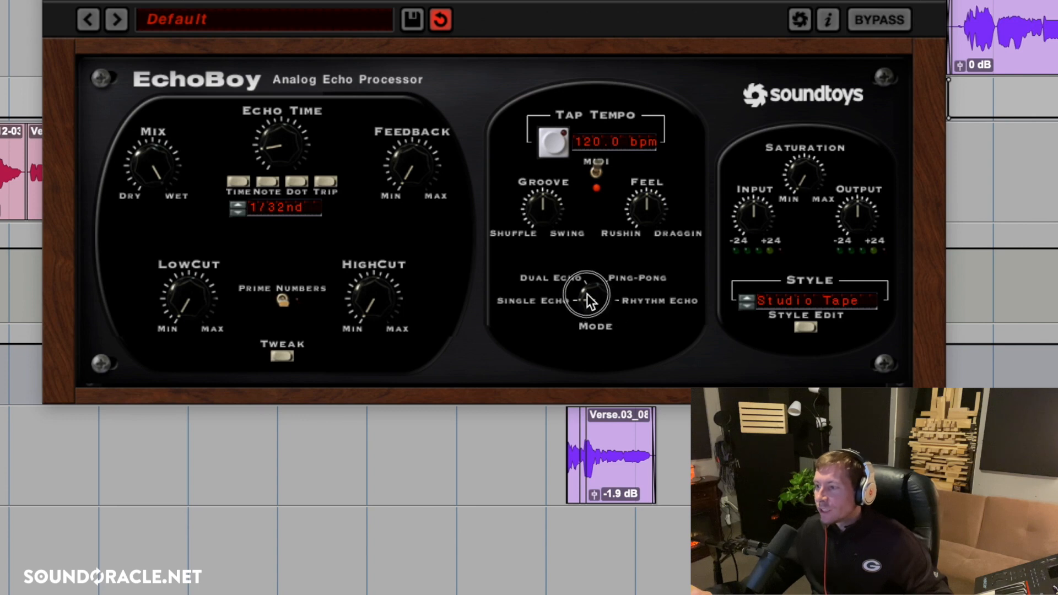
Switch EchoBoy's mode to Dual Echo and insert iZotope DDLY (mono) as a multi-mono plug-in on the Slap Delay track.
{"action": "left_click", "coordinate": [587, 293]}
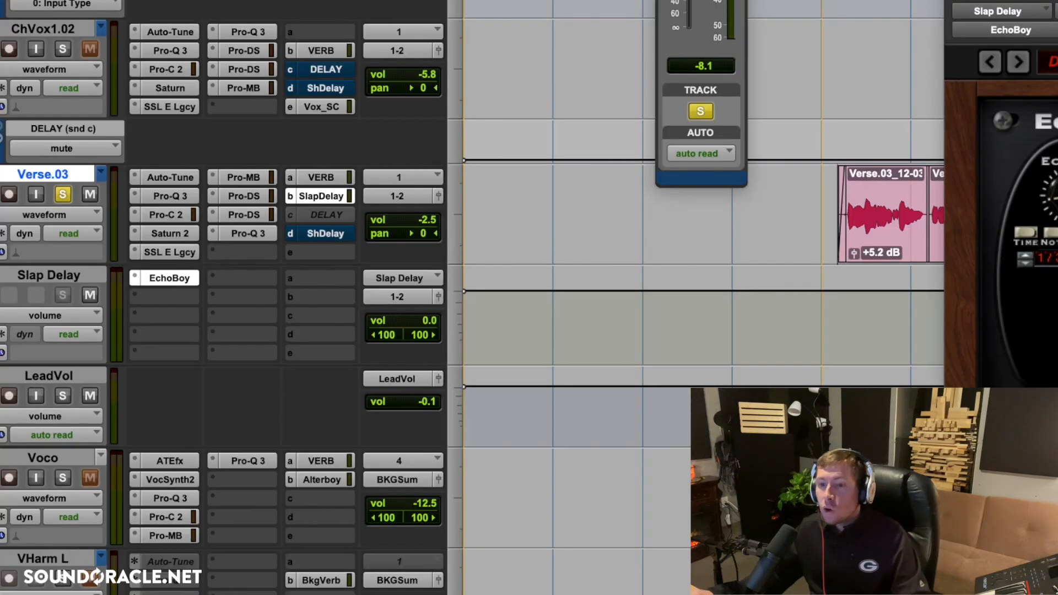
{"action": "left_click", "coordinate": [174, 298]}
{"action": "mouse_move", "coordinate": [308, 298]}
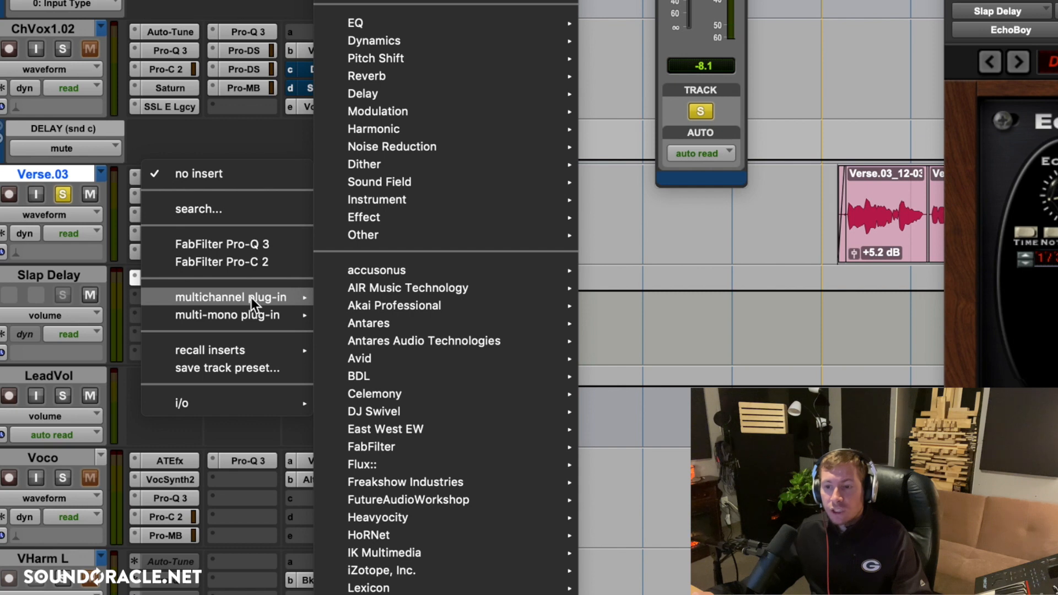
{"action": "mouse_move", "coordinate": [245, 312]}
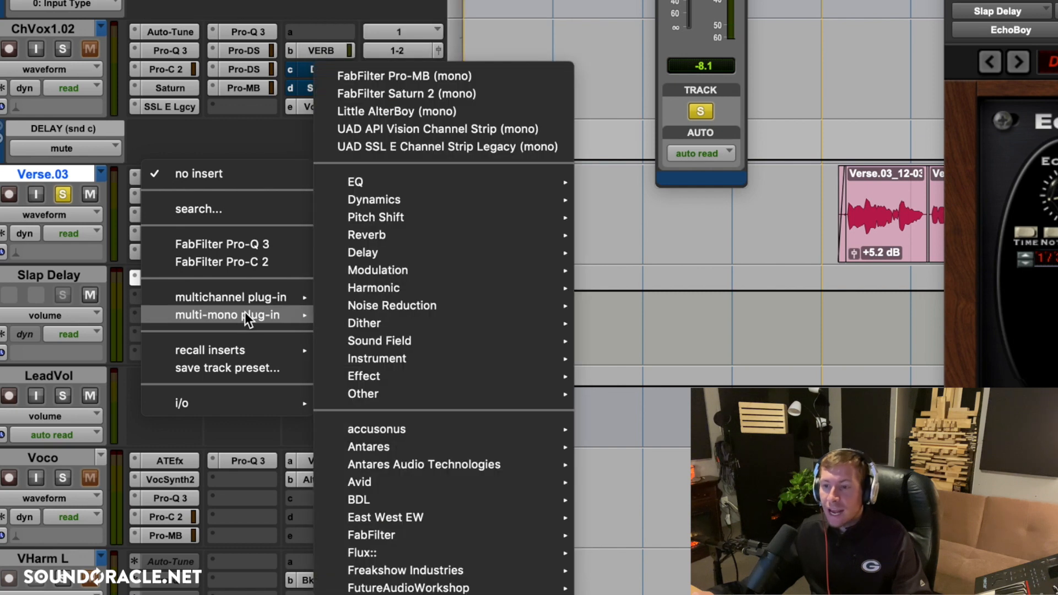
{"action": "mouse_move", "coordinate": [372, 239]}
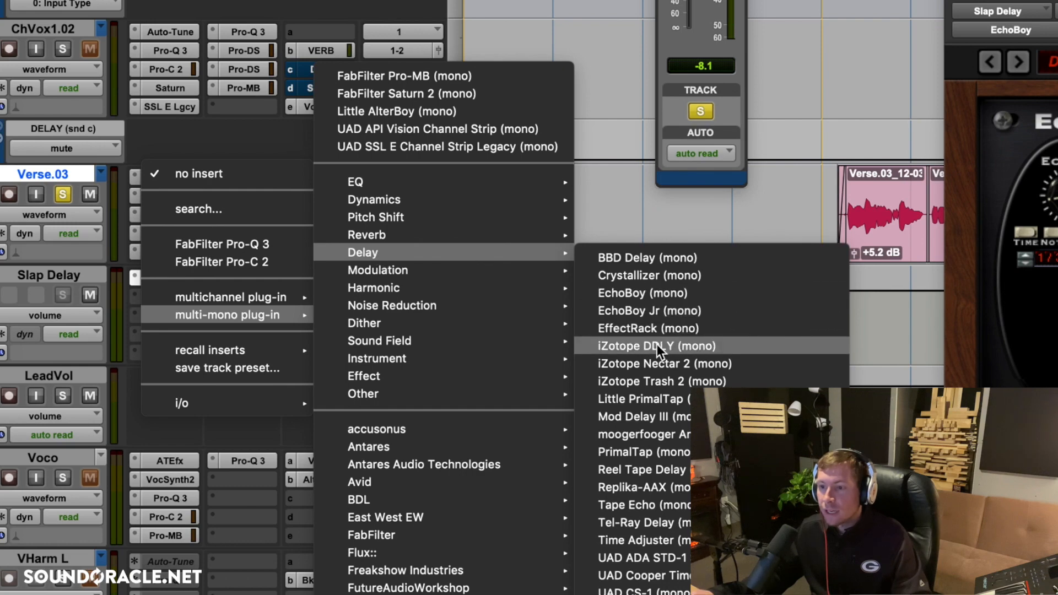
{"action": "left_click", "coordinate": [657, 346]}
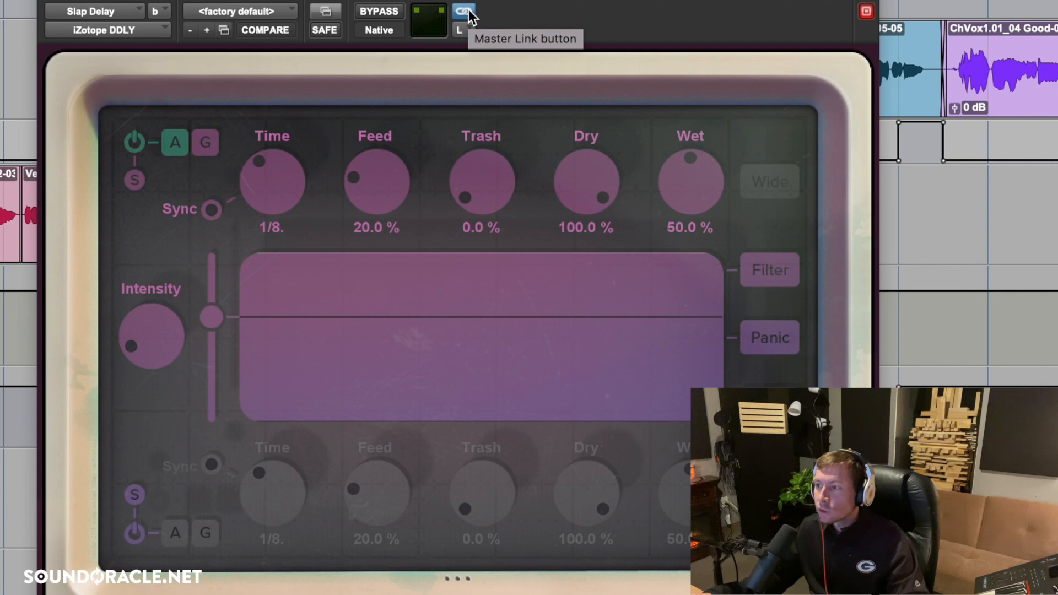
Unlink DDLY's channels and set the delay time to 1/64. for the left channel and 1/32. for the right.
{"action": "left_click", "coordinate": [462, 49]}
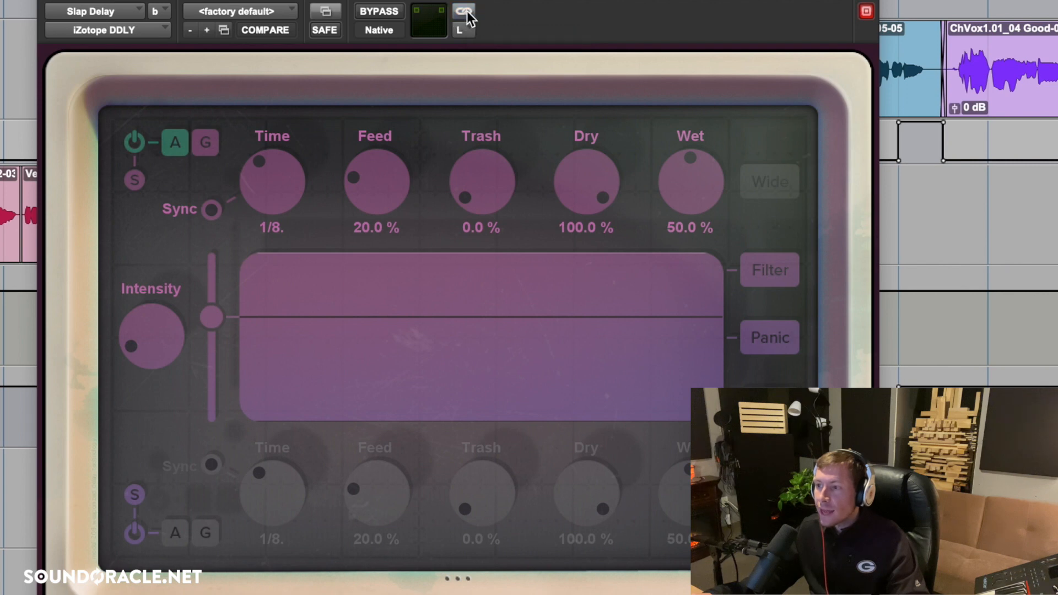
{"action": "left_click_drag", "start_coordinate": [266, 181], "coordinate": [210, 245]}
{"action": "left_click", "coordinate": [464, 37]}
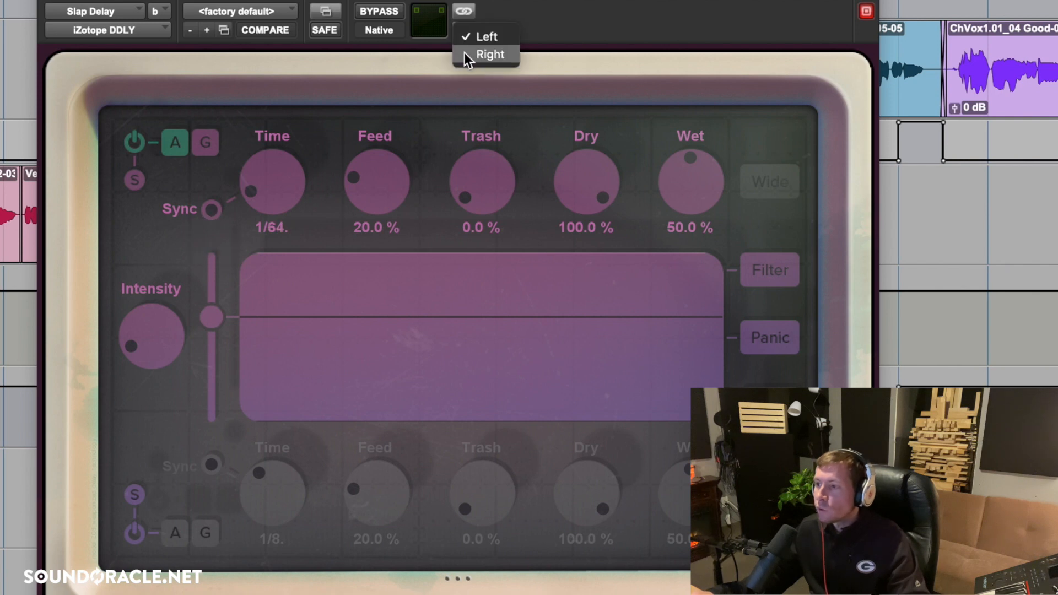
{"action": "left_click", "coordinate": [466, 52]}
{"action": "left_click", "coordinate": [281, 178], "text": "alt"}
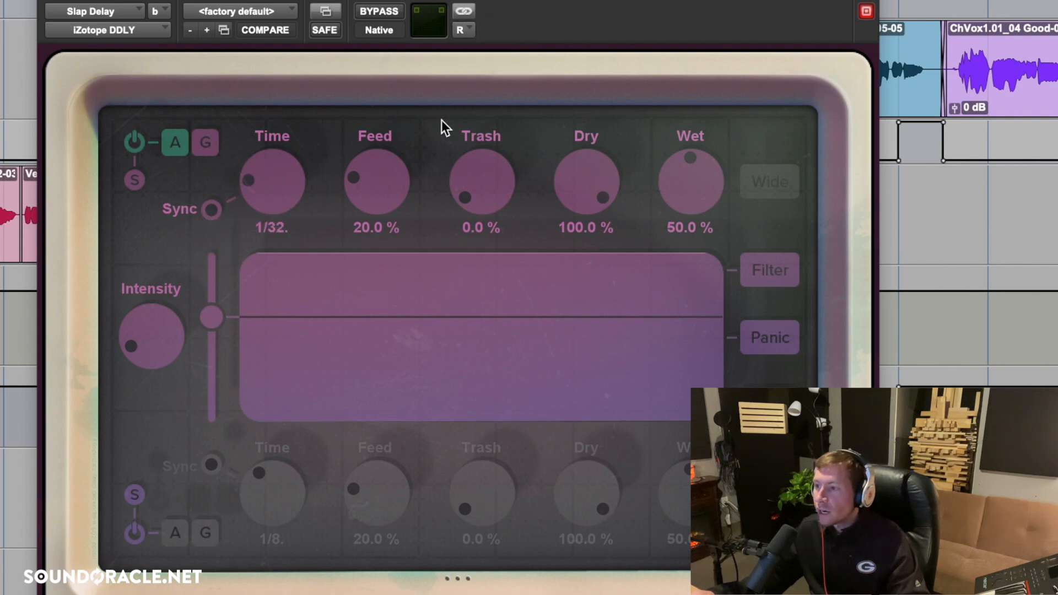
Set the right channel's Trash to 25% and Feed to 40% in DDLY, and relink the channels.
{"action": "left_click_drag", "start_coordinate": [476, 177], "coordinate": [477, 163]}
{"action": "left_click_drag", "start_coordinate": [370, 179], "coordinate": [373, 163]}
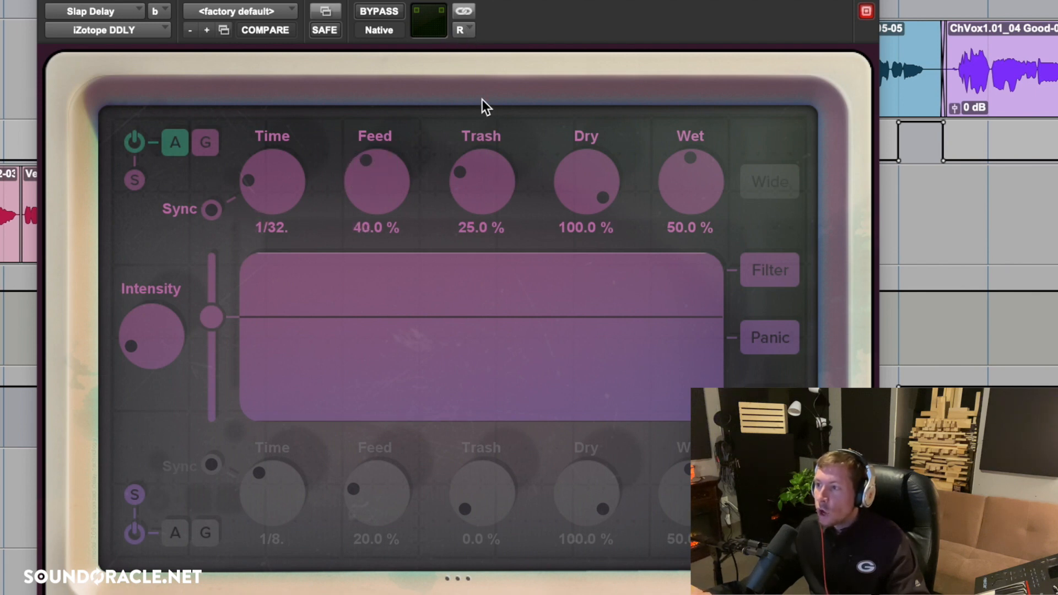
{"action": "left_click", "coordinate": [465, 34]}
{"action": "left_click", "coordinate": [468, 15]}
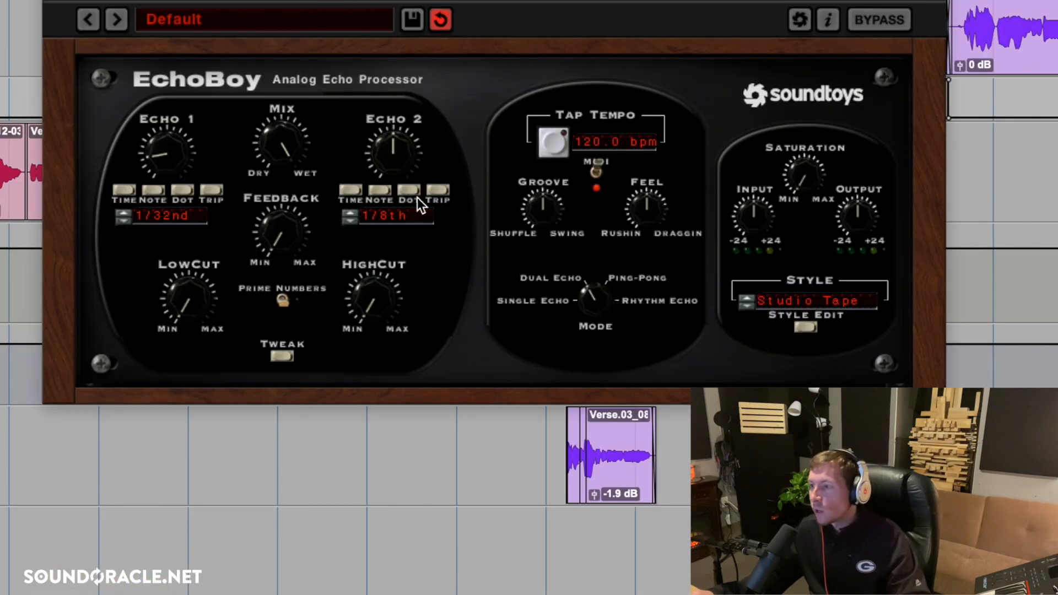
Reposition EchoBoy's window, set Echo 2 to a 1/32nd note, and switch Echo 1 to millisecond time.
{"action": "left_click_drag", "start_coordinate": [609, 44], "coordinate": [547, 43]}
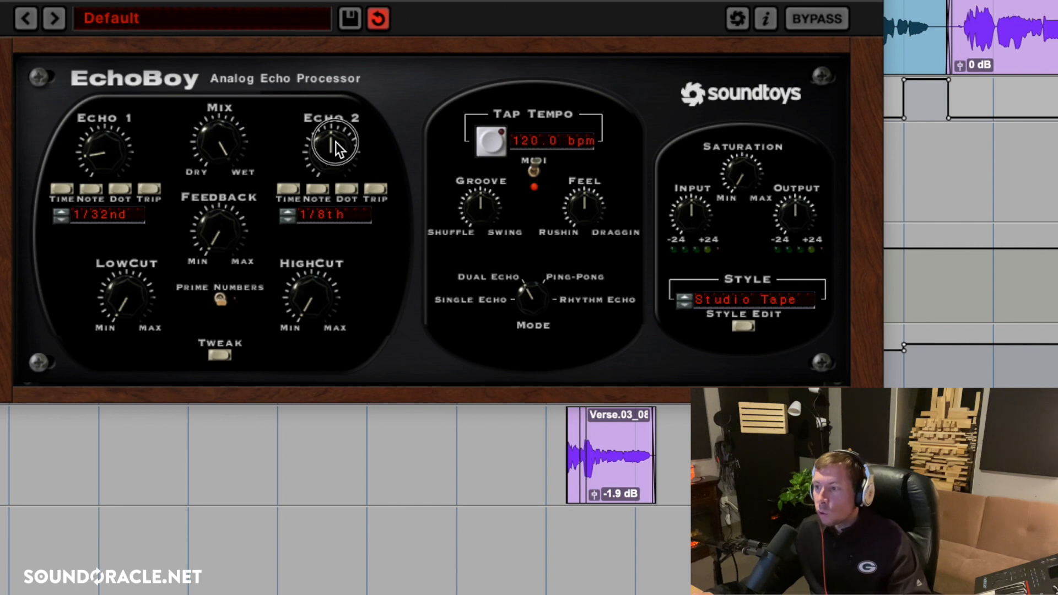
{"action": "left_click_drag", "start_coordinate": [335, 141], "coordinate": [205, 217]}
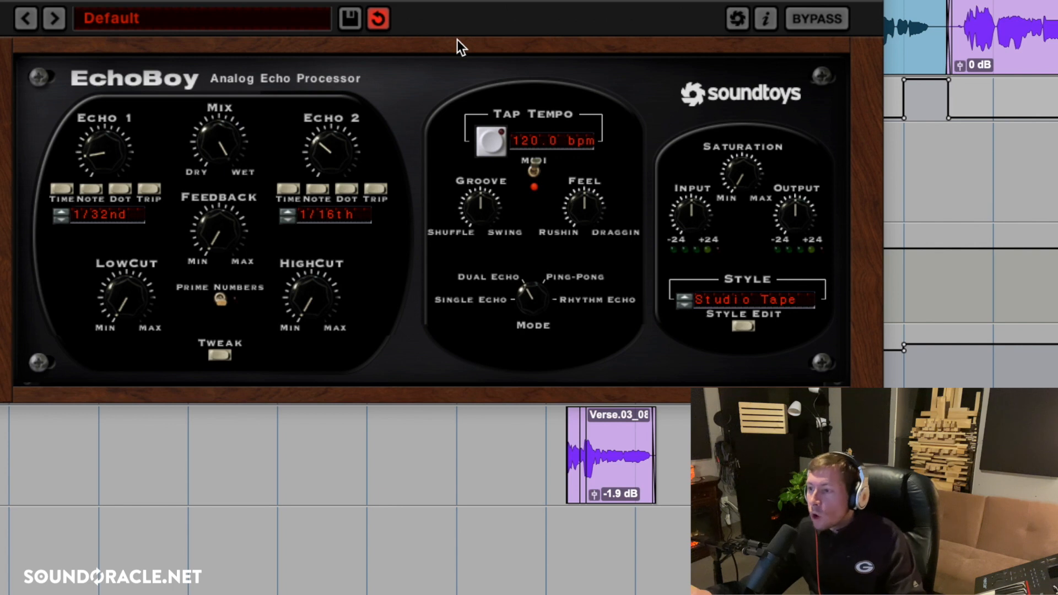
{"action": "left_click_drag", "start_coordinate": [331, 148], "coordinate": [319, 167]}
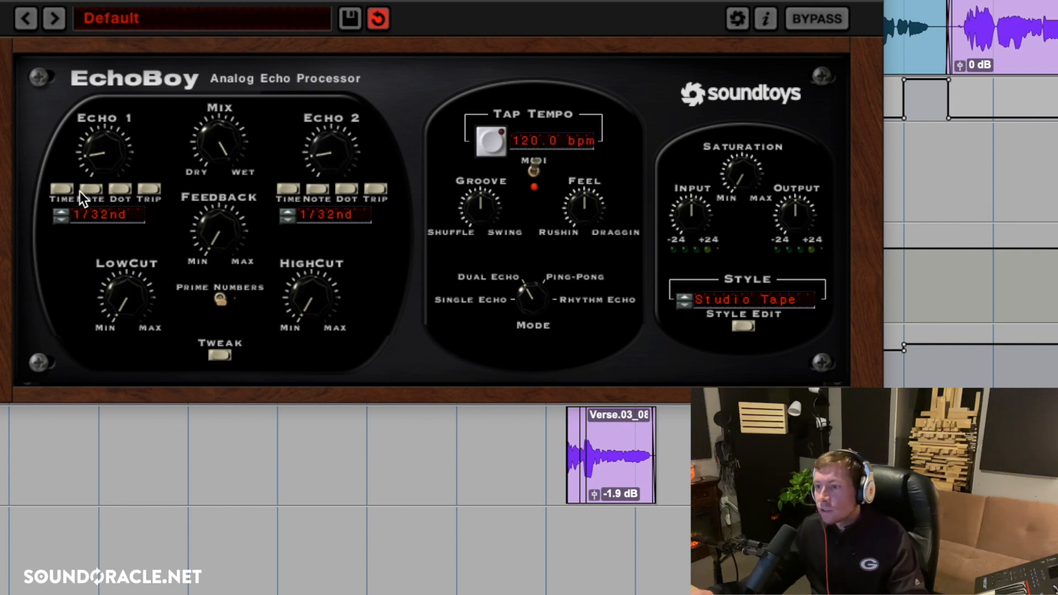
{"action": "left_click", "coordinate": [63, 189]}
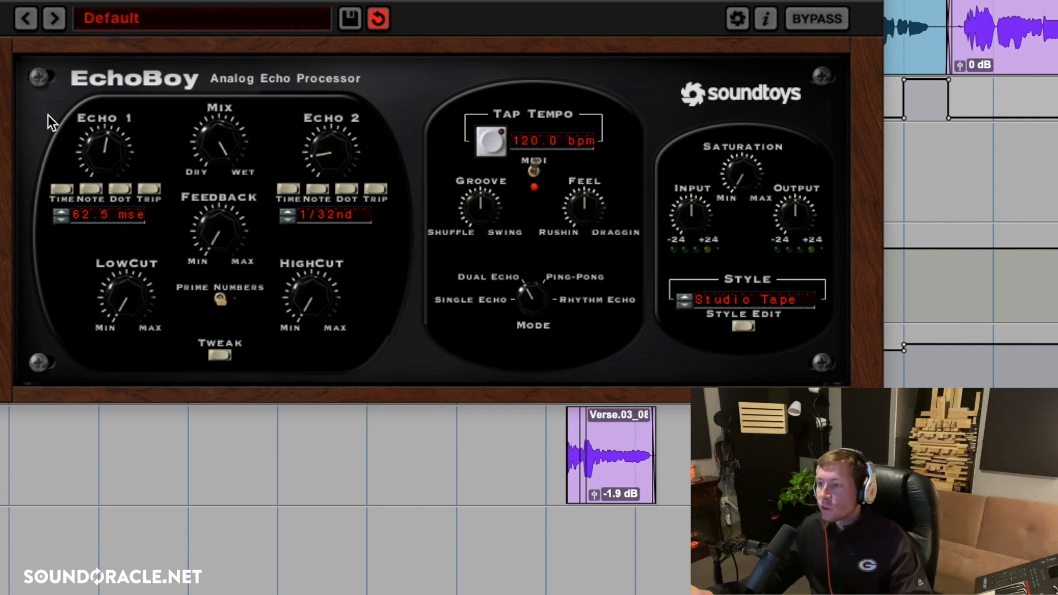
Switch Echo 2 to millisecond time and set it to 72.5 ms.
{"action": "left_click", "coordinate": [290, 189]}
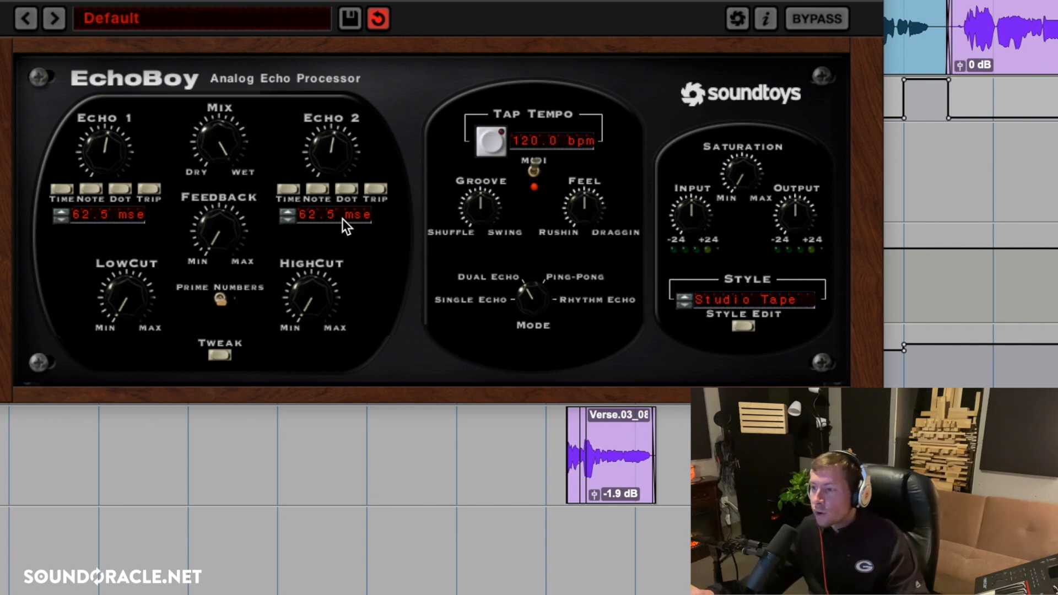
{"action": "left_click", "coordinate": [309, 217]}
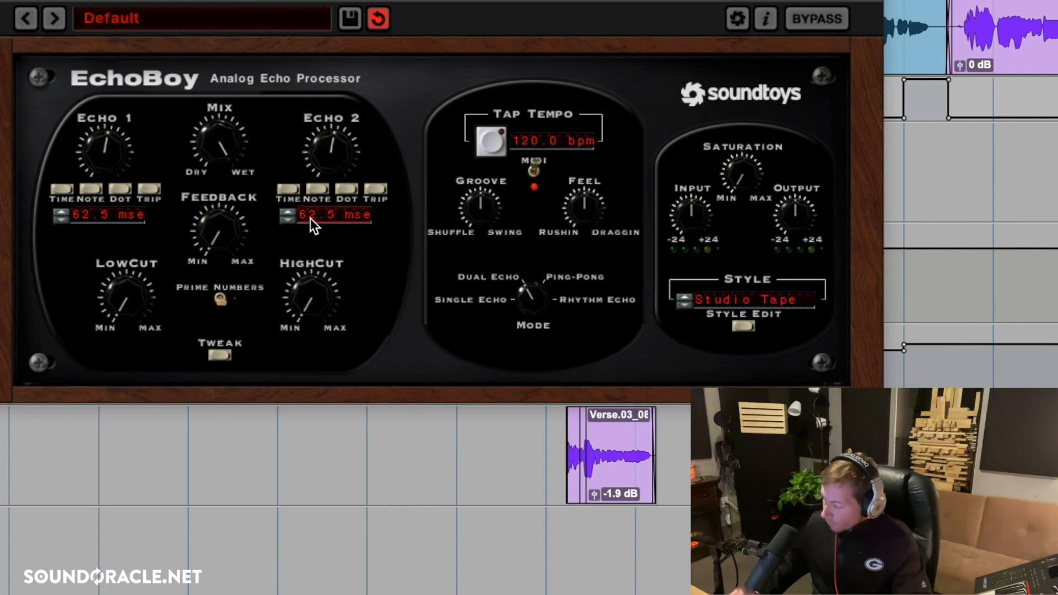
{"action": "type", "text": "72.5"}
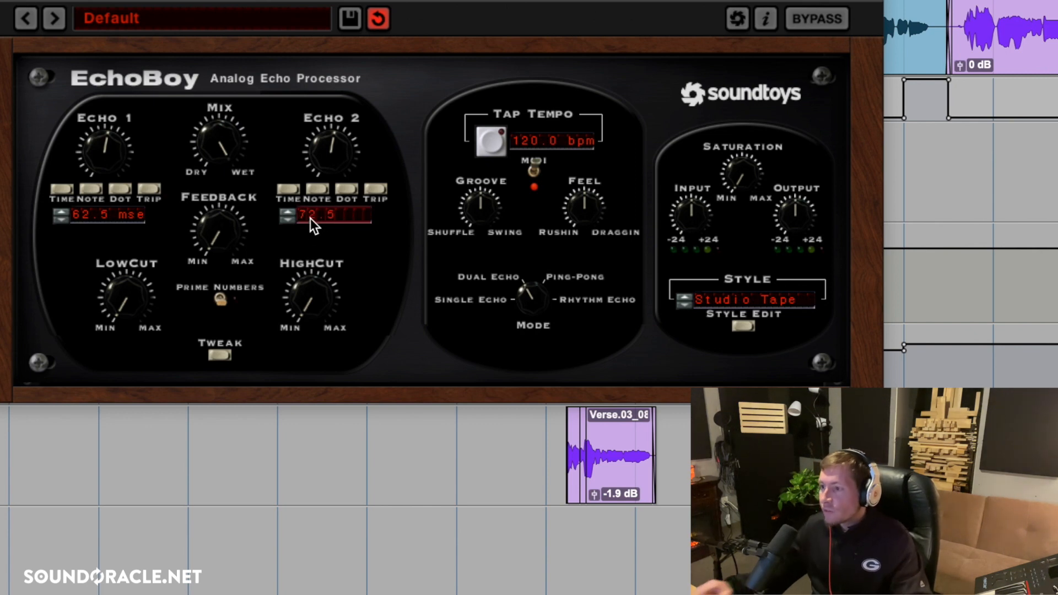
{"action": "key", "text": "Return"}
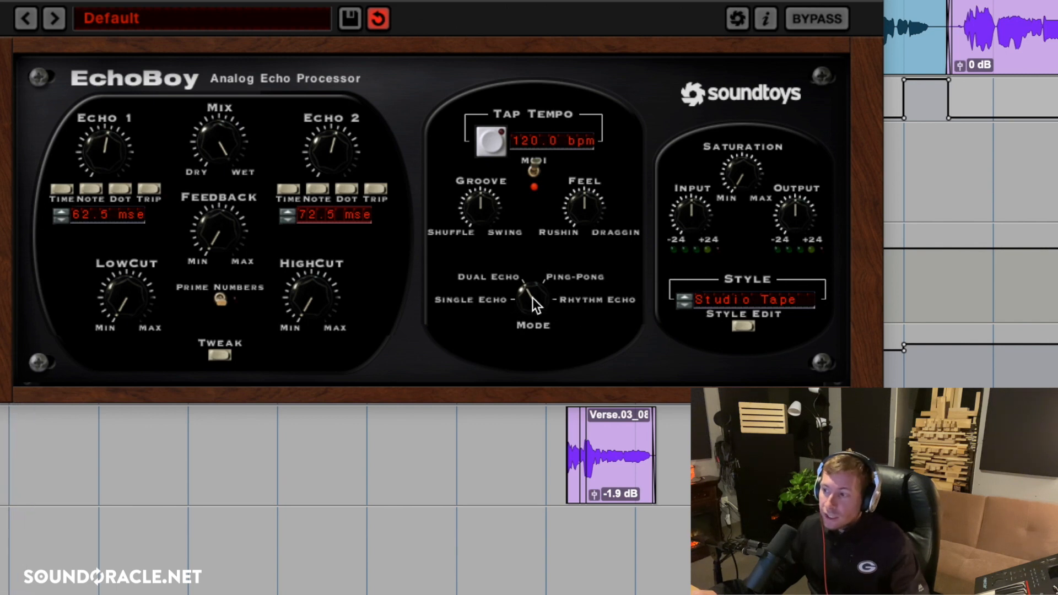
Compare EchoBoy's Single Echo mode with Dual Echo, ending on Dual Echo.
{"action": "left_click_drag", "start_coordinate": [522, 313], "coordinate": [491, 360]}
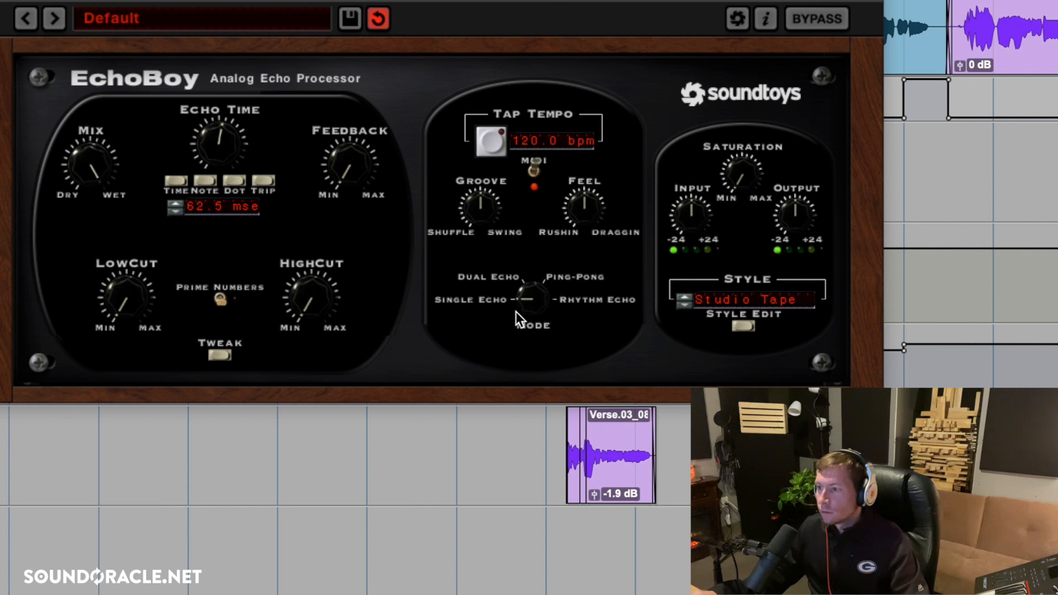
{"action": "left_click_drag", "start_coordinate": [531, 303], "coordinate": [540, 265]}
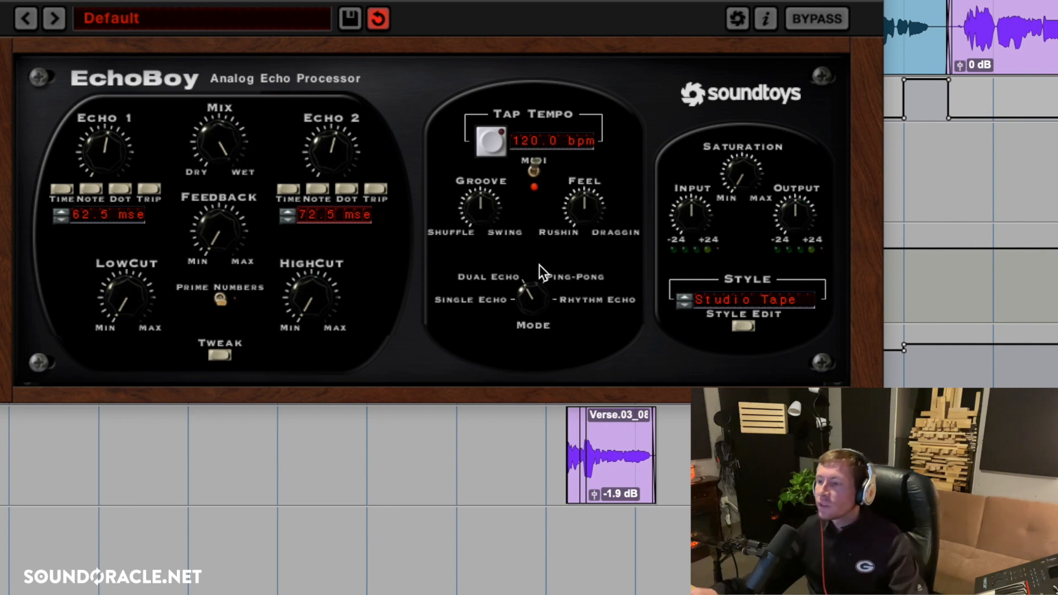
Try Echo 2 at 82.5 ms and audition the wider spacing between the two echoes.
{"action": "left_click", "coordinate": [335, 216]}
{"action": "type", "text": "82.5"}
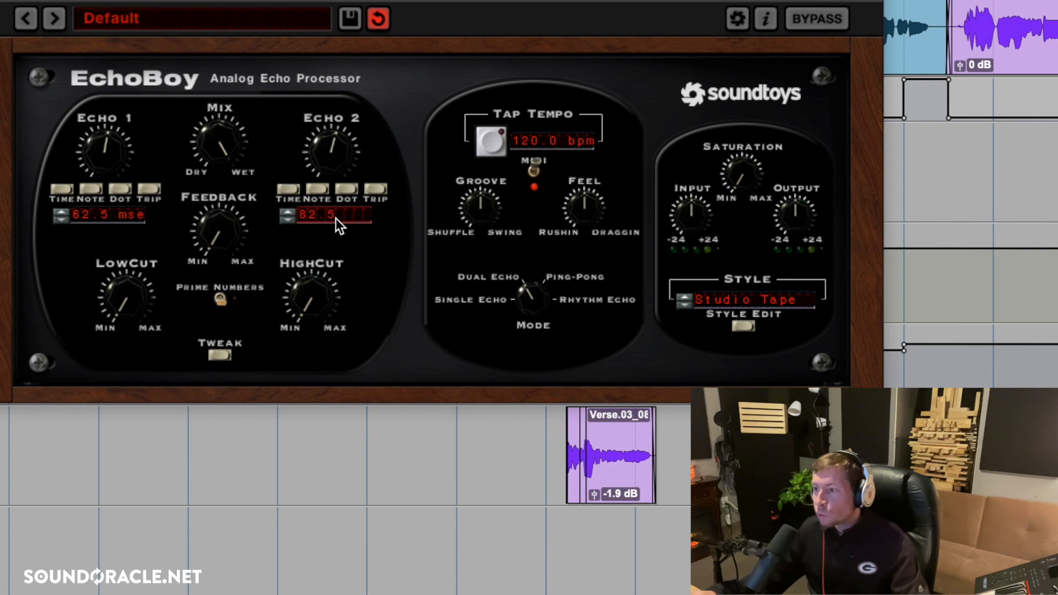
{"action": "key", "text": "Return"}
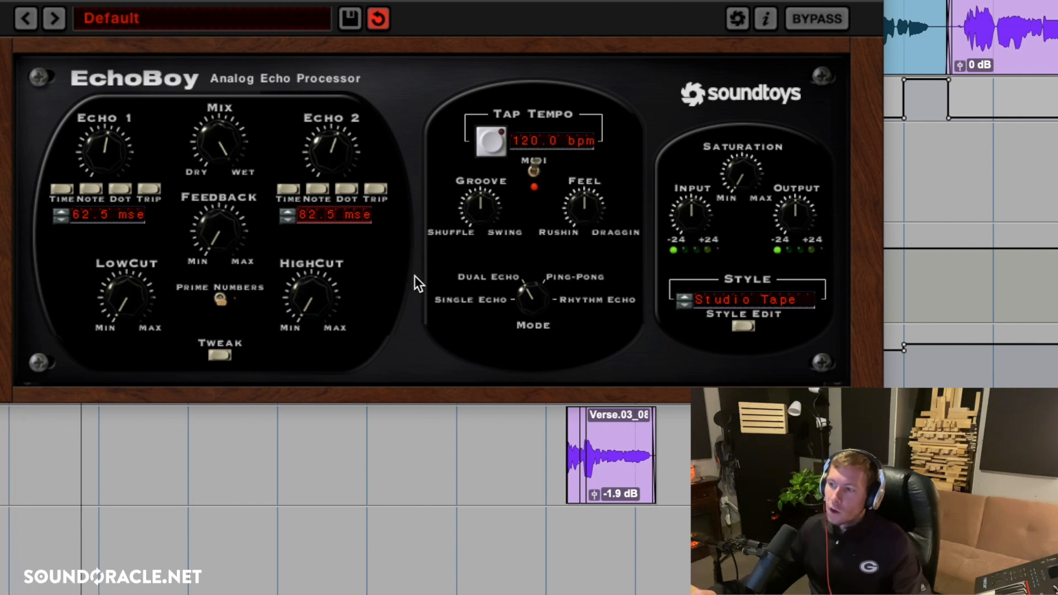
{"action": "key", "text": "space"}
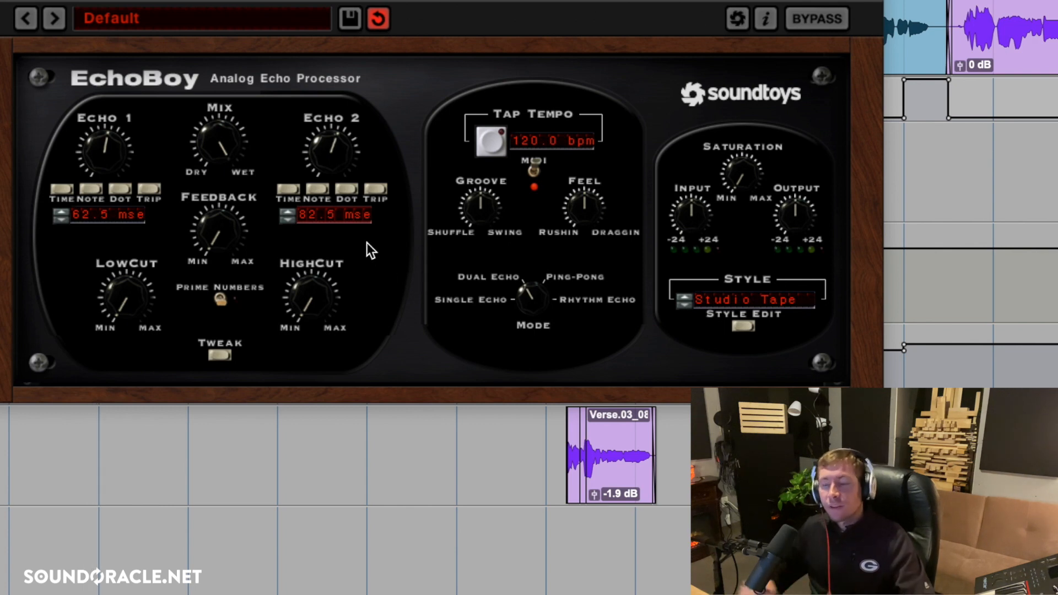
Try a shorter Echo 2 time of 52.5 ms.
{"action": "left_click", "coordinate": [343, 213]}
{"action": "type", "text": "5"}
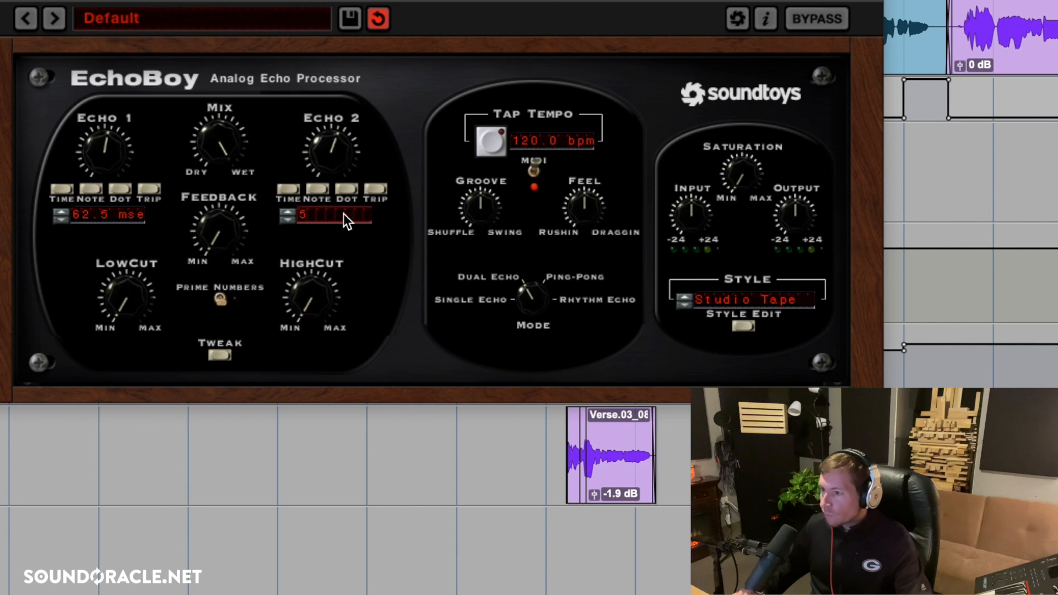
{"action": "type", "text": "2.5"}
{"action": "key", "text": "Return"}
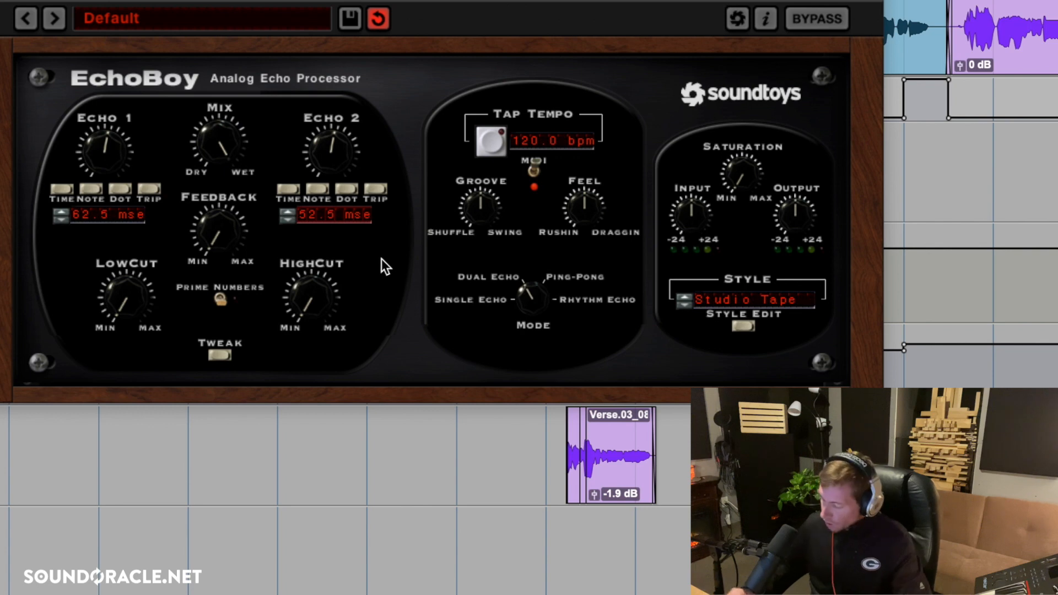
Set the Echo 2 time back to 72.5 ms.
{"action": "left_click", "coordinate": [321, 214]}
{"action": "type", "text": "72.5"}
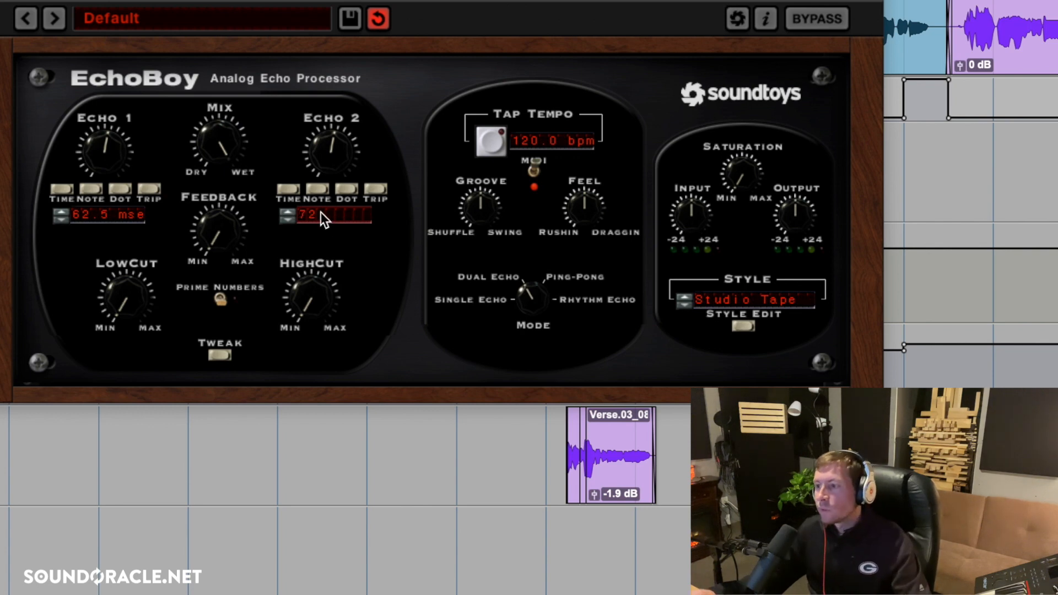
{"action": "key", "text": "Return"}
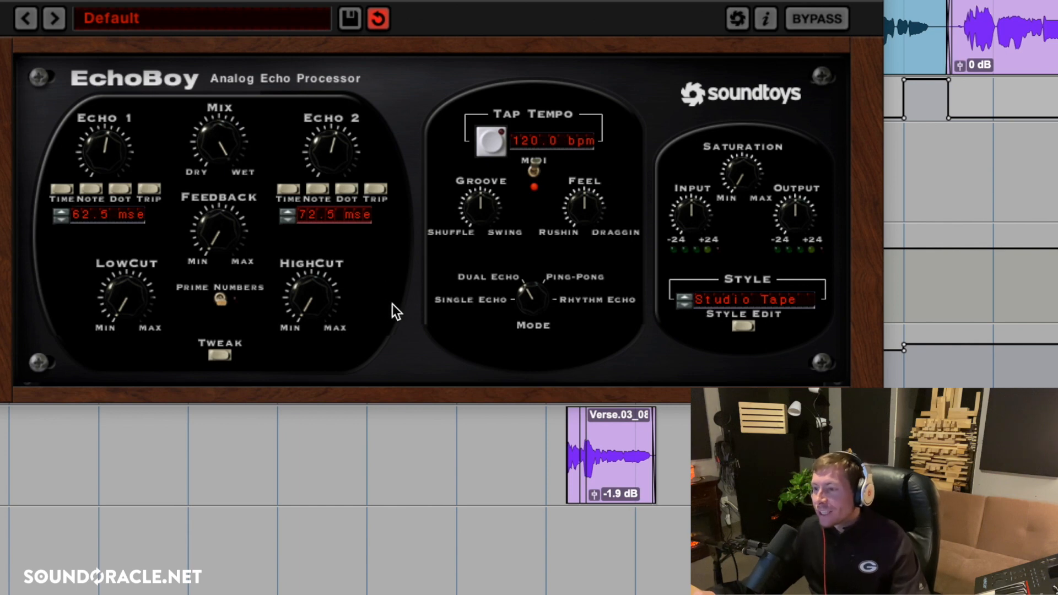
Audition EchoBoy's Feedback between minimum and about midway, and leave it at roughly a quarter of its range.
{"action": "left_click", "coordinate": [229, 238]}
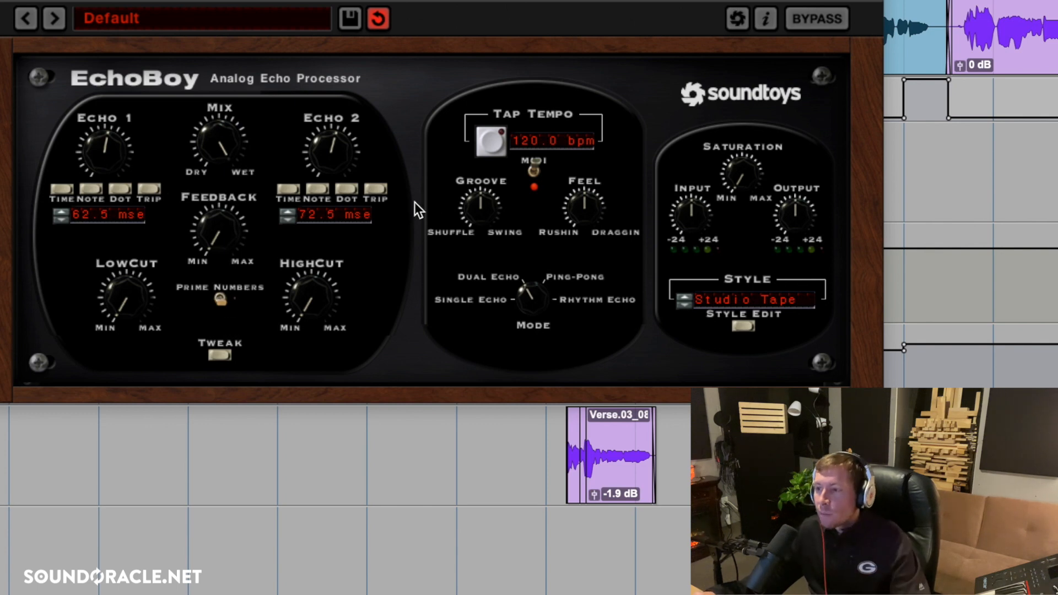
{"action": "left_click_drag", "start_coordinate": [220, 239], "coordinate": [220, 220]}
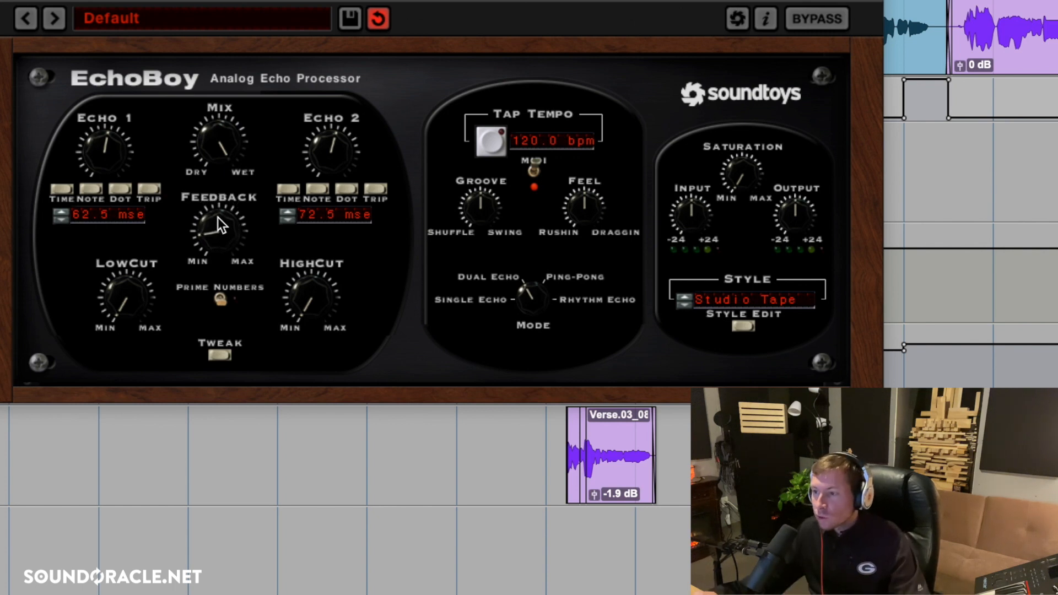
{"action": "left_click_drag", "start_coordinate": [213, 226], "coordinate": [214, 226]}
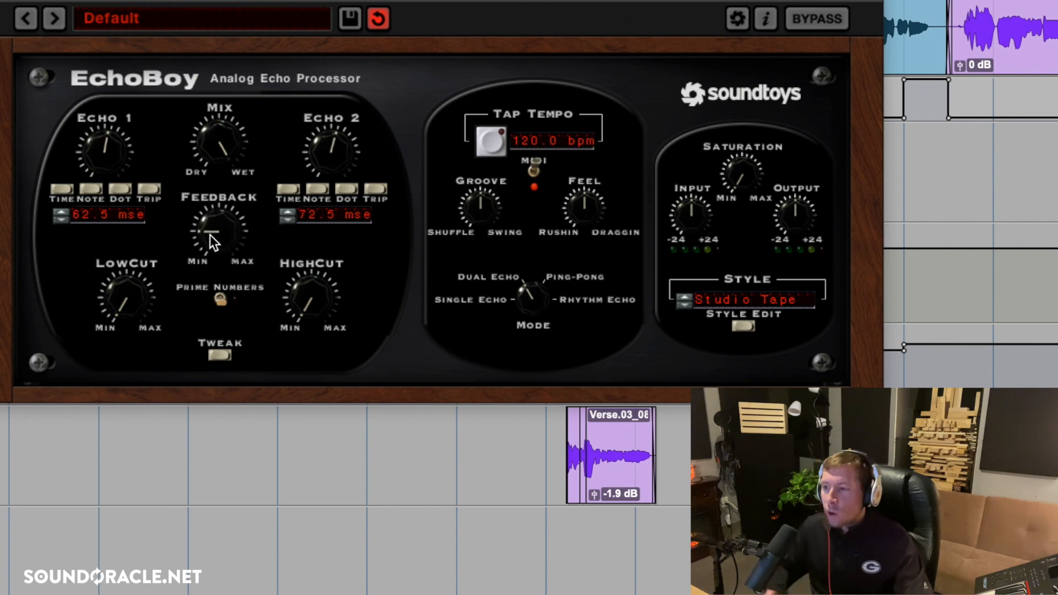
{"action": "left_click_drag", "start_coordinate": [213, 242], "coordinate": [221, 180]}
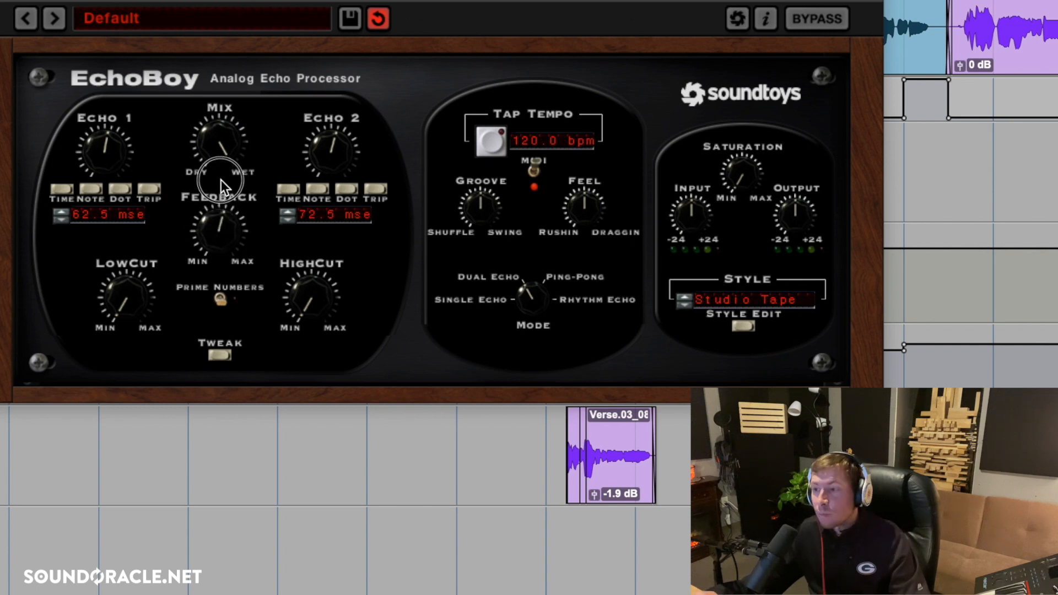
{"action": "left_click_drag", "start_coordinate": [219, 234], "coordinate": [207, 253]}
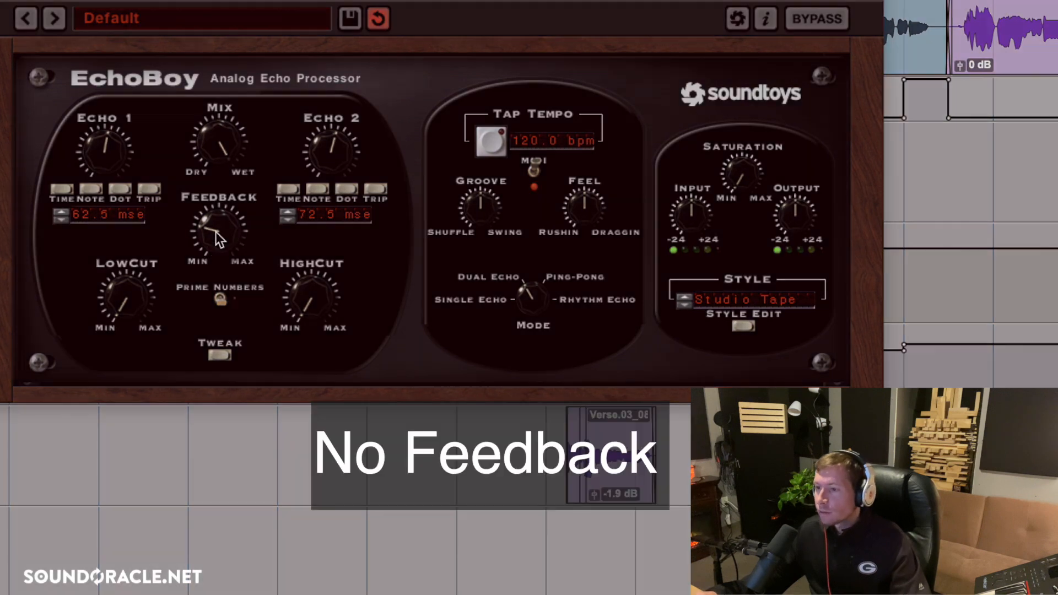
{"action": "left_click_drag", "start_coordinate": [207, 249], "coordinate": [194, 359]}
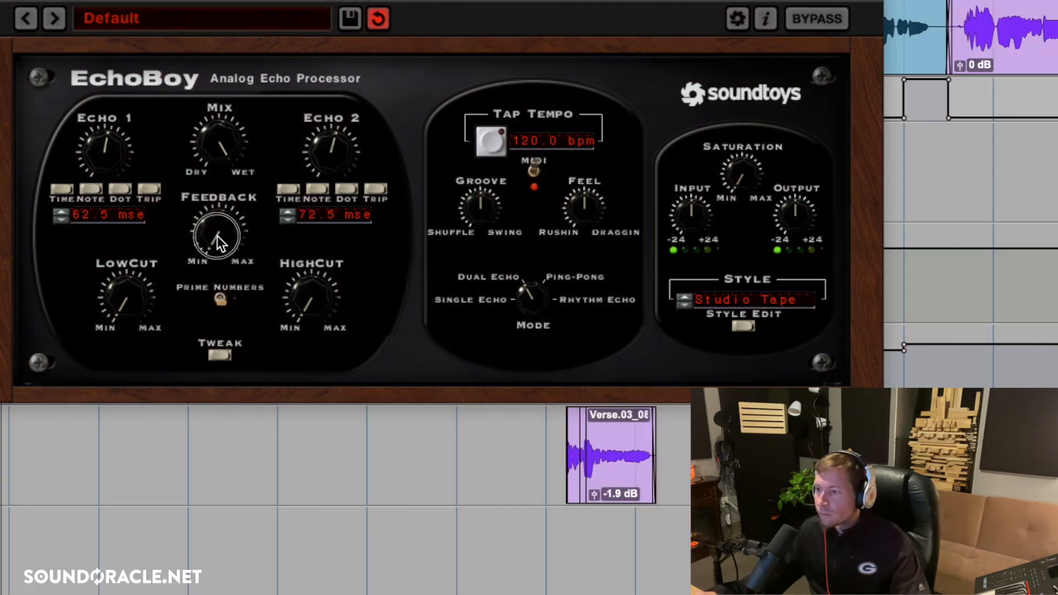
{"action": "left_click", "coordinate": [223, 212]}
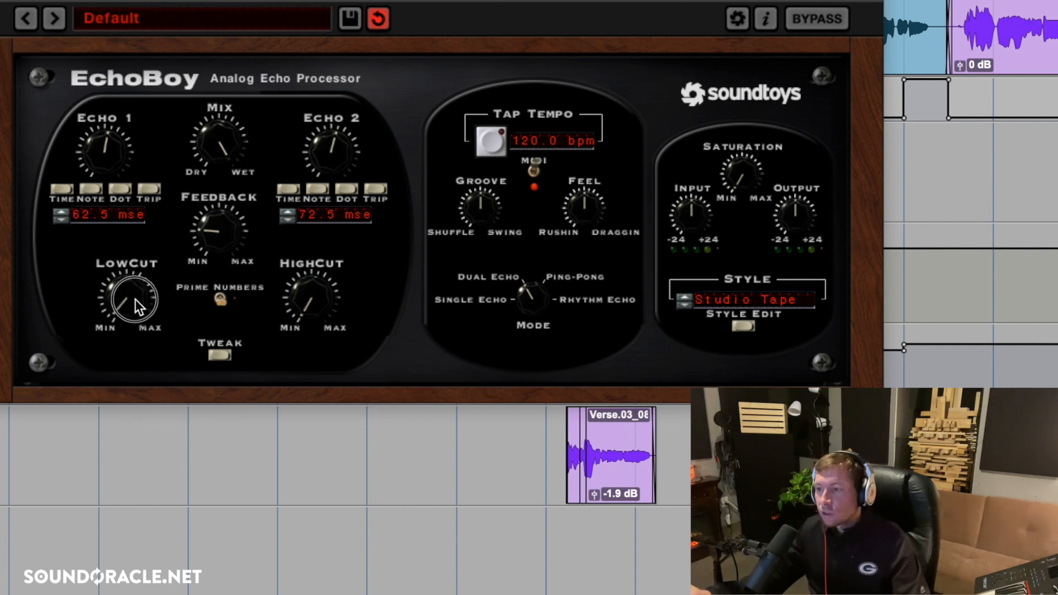
Raise EchoBoy's LowCut and HighCut to about a fifth of their range, comparing the sound with both filters at minimum.
{"action": "left_click_drag", "start_coordinate": [135, 299], "coordinate": [138, 286]}
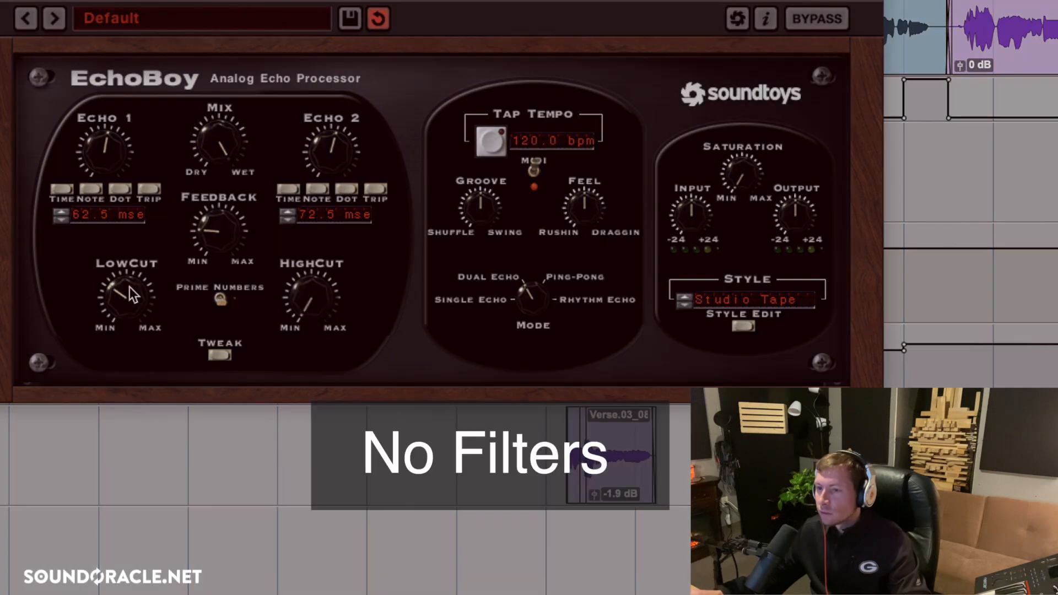
{"action": "left_click_drag", "start_coordinate": [130, 292], "coordinate": [82, 465]}
{"action": "key", "text": "space"}
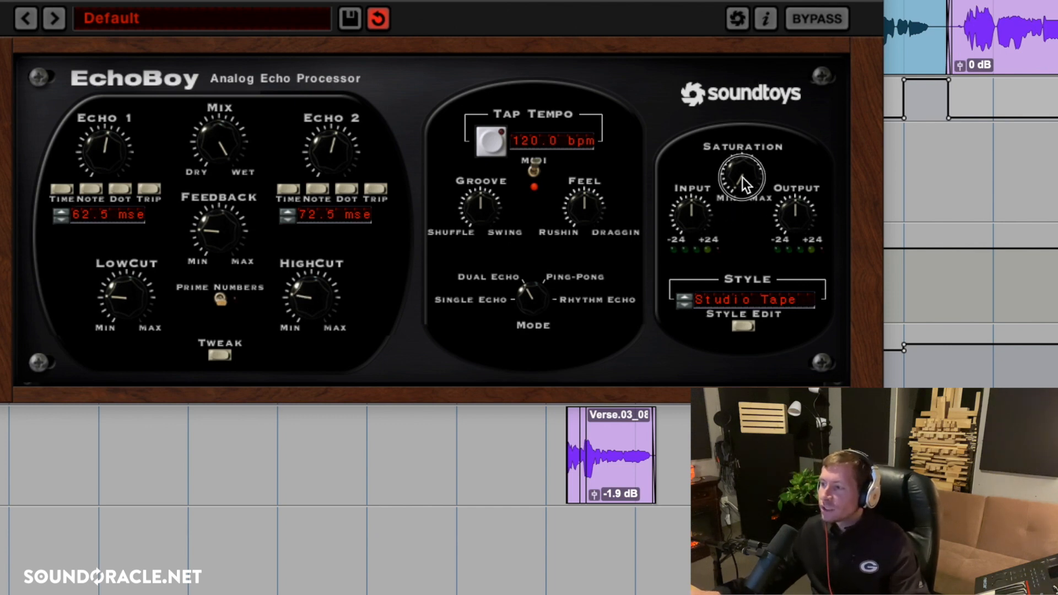
Raise EchoBoy's saturation and input slightly and lower its output to -6.9 dB.
{"action": "left_click_drag", "start_coordinate": [742, 178], "coordinate": [746, 163]}
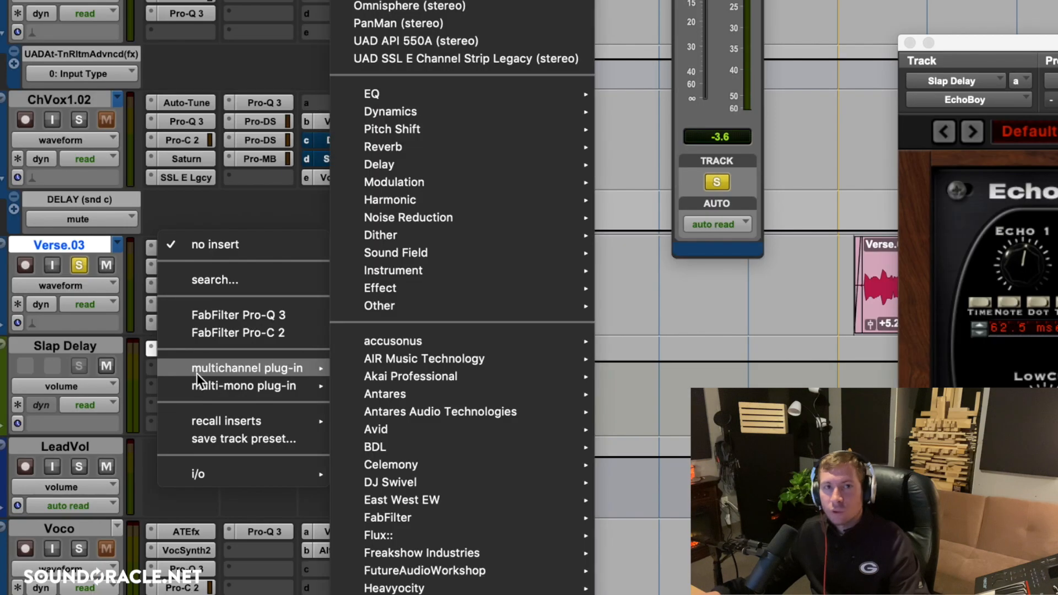
{"action": "key", "text": "Escape"}
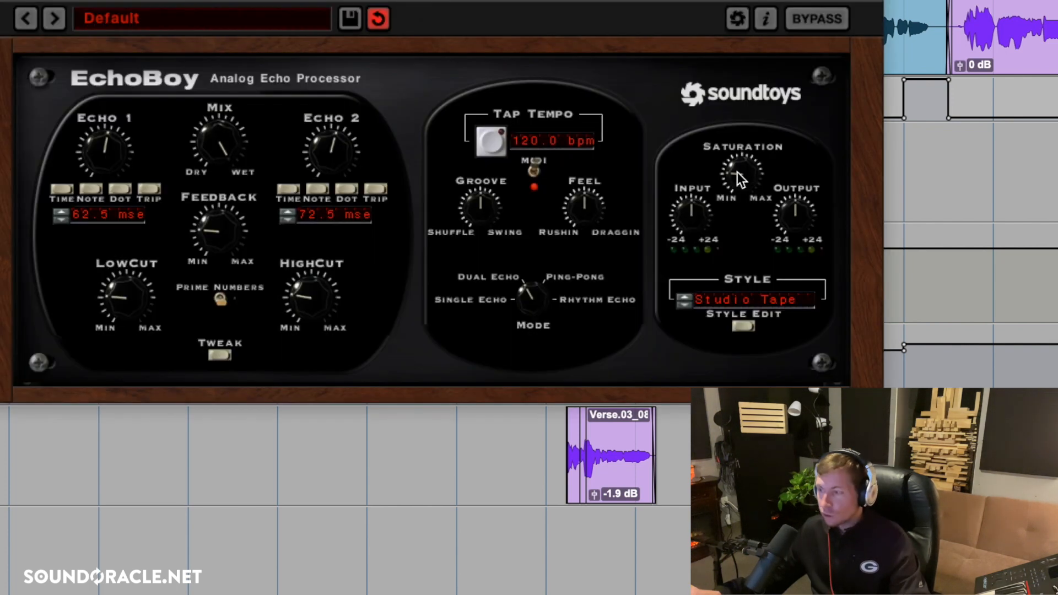
{"action": "left_click_drag", "start_coordinate": [738, 172], "coordinate": [733, 174]}
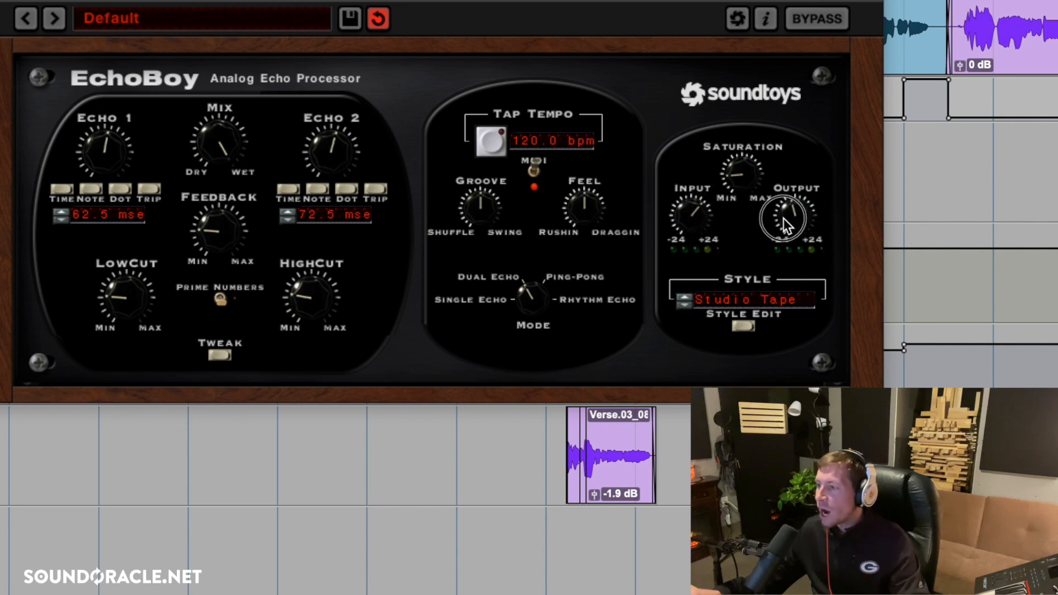
{"action": "left_click_drag", "start_coordinate": [774, 224], "coordinate": [759, 186]}
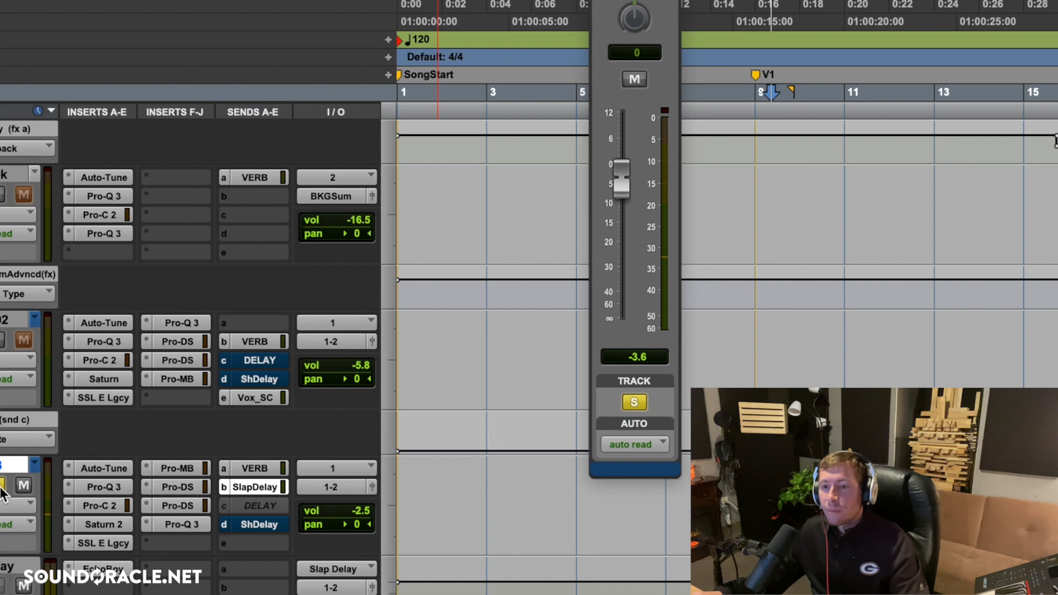
Lower Verse.03's SlapDelay send level to -10.5 dB and audition it in the full mix.
{"action": "left_click", "coordinate": [2, 488]}
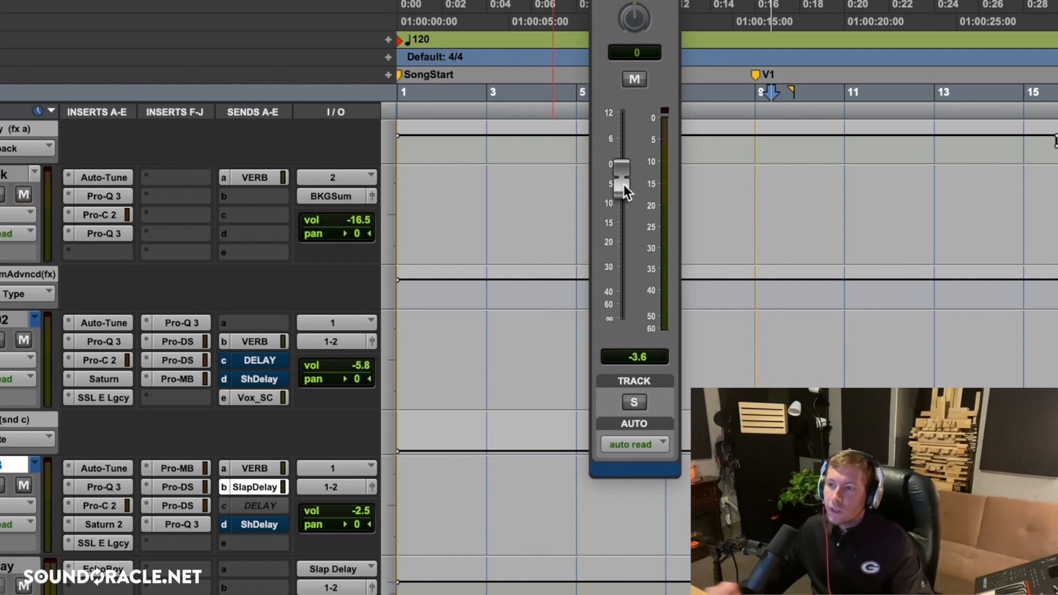
{"action": "left_click_drag", "start_coordinate": [624, 186], "coordinate": [620, 211]}
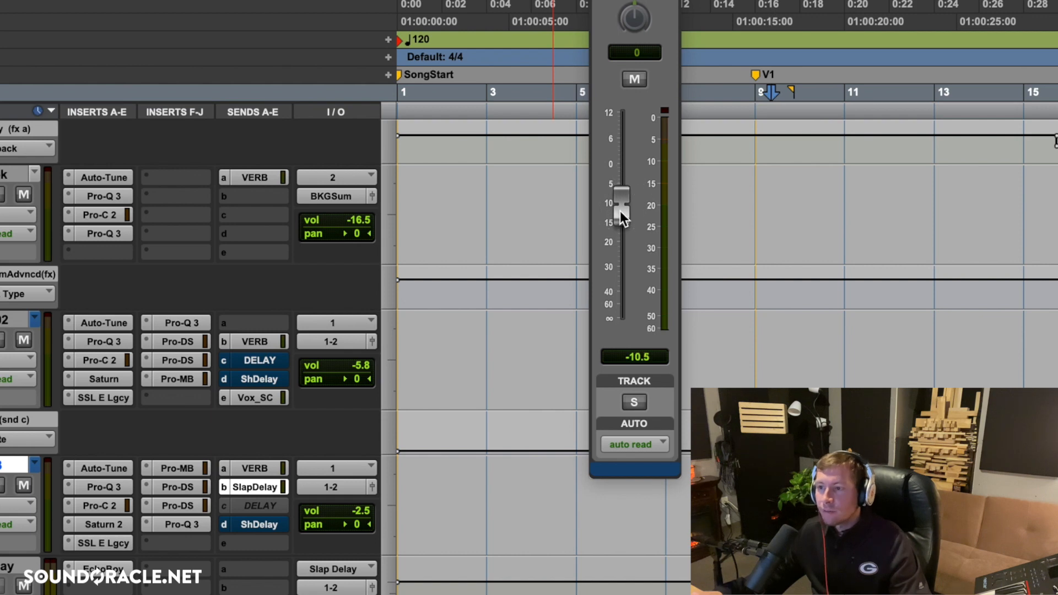
{"action": "key", "text": "space"}
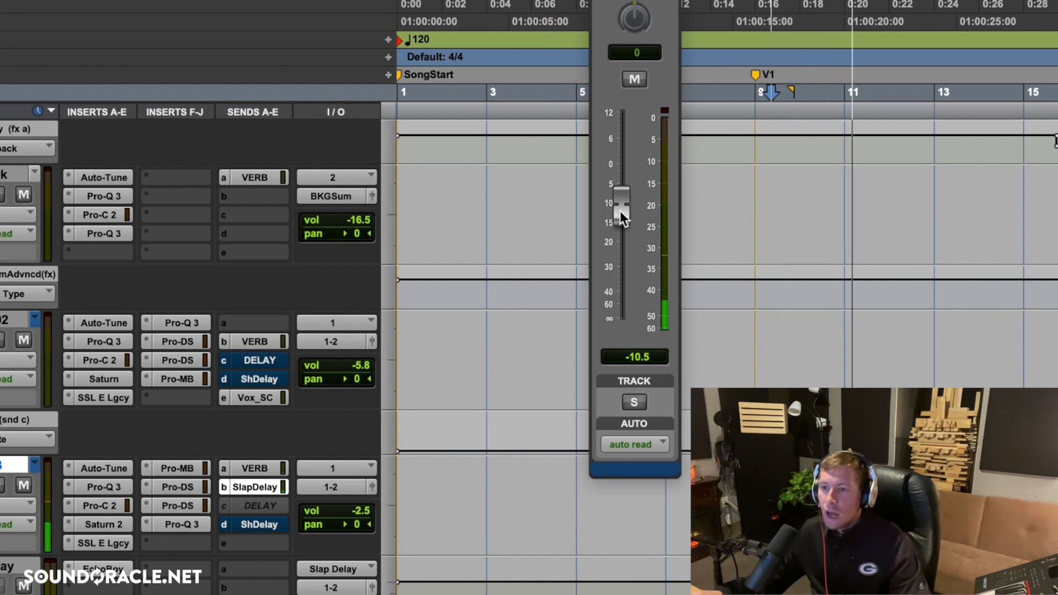
{"action": "key", "text": "space"}
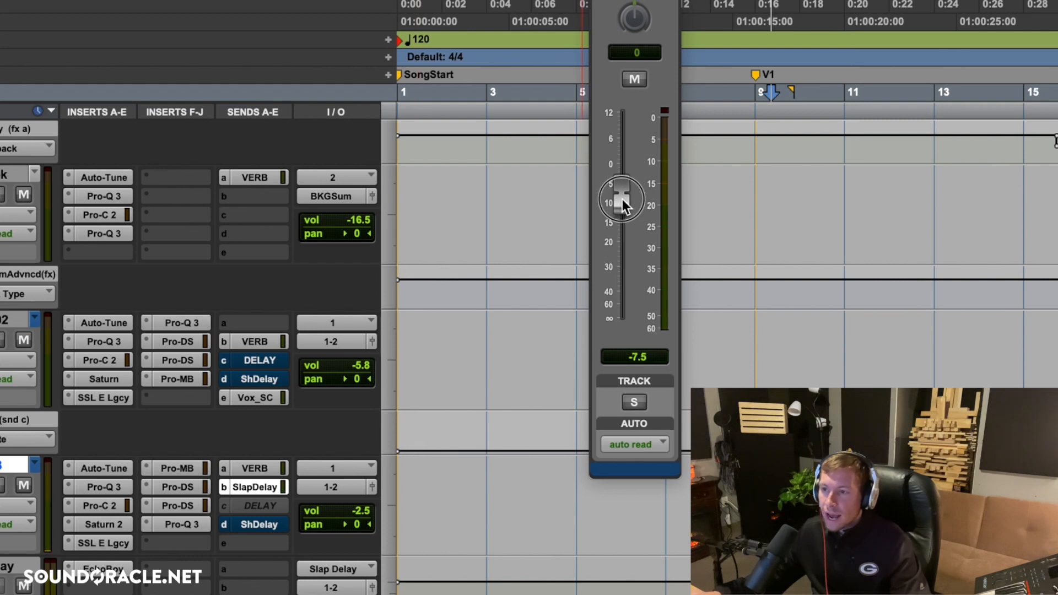
Set the SlapDelay send level to -5.4 dB and Verse.03's track volume to 0.0 dB, auditioning the balance.
{"action": "left_click_drag", "start_coordinate": [622, 199], "coordinate": [626, 190]}
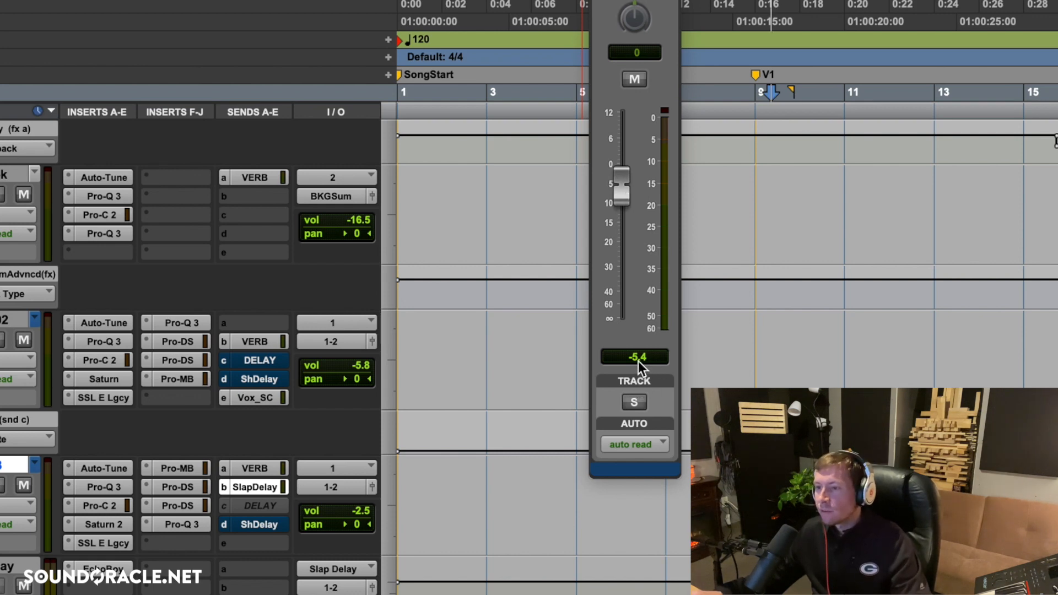
{"action": "key", "text": "space"}
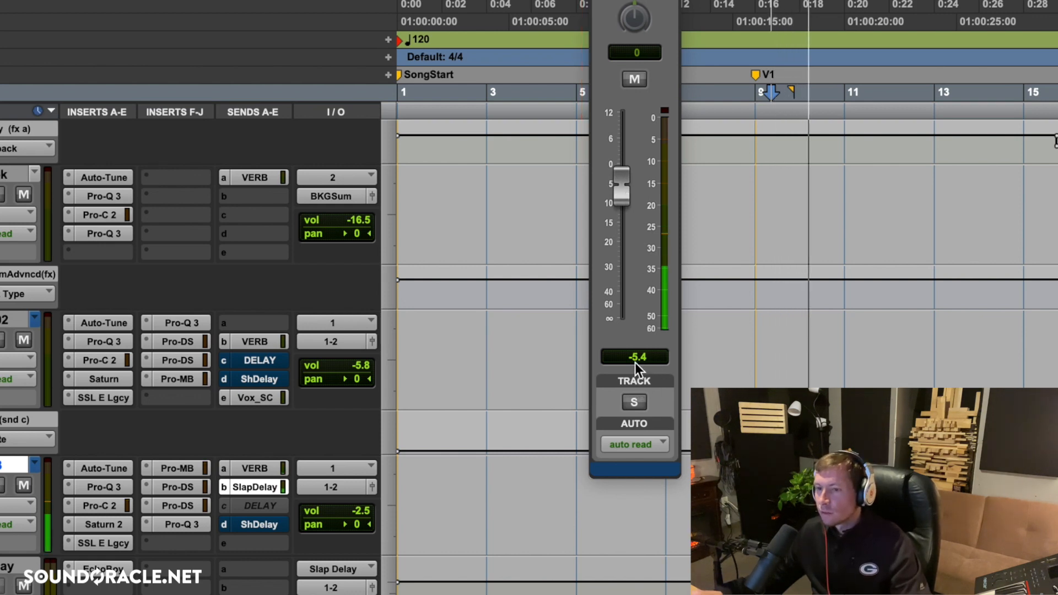
{"action": "left_click", "coordinate": [364, 510], "text": "alt"}
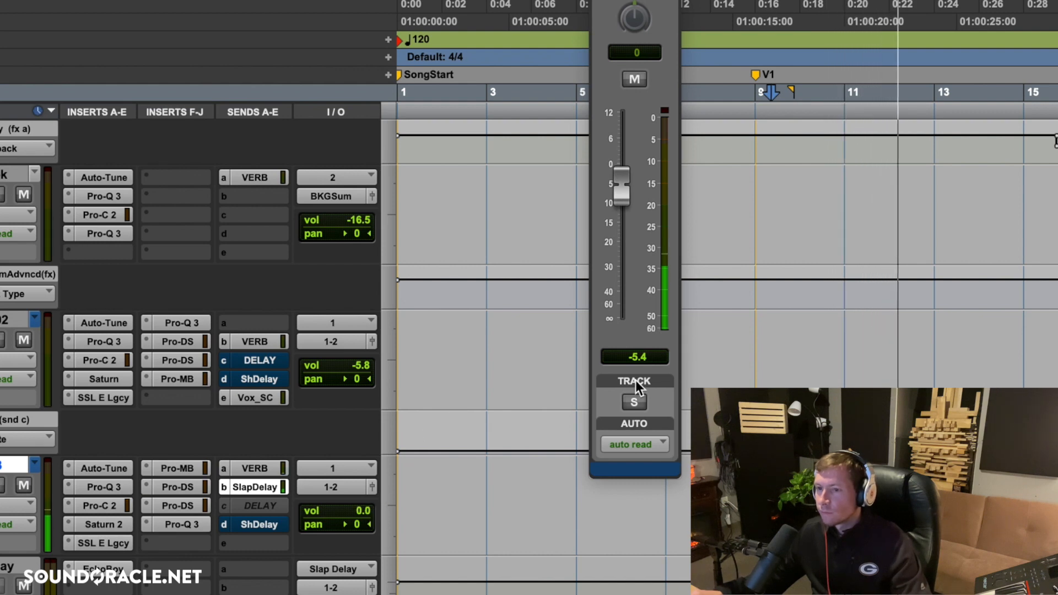
{"action": "key", "text": "space"}
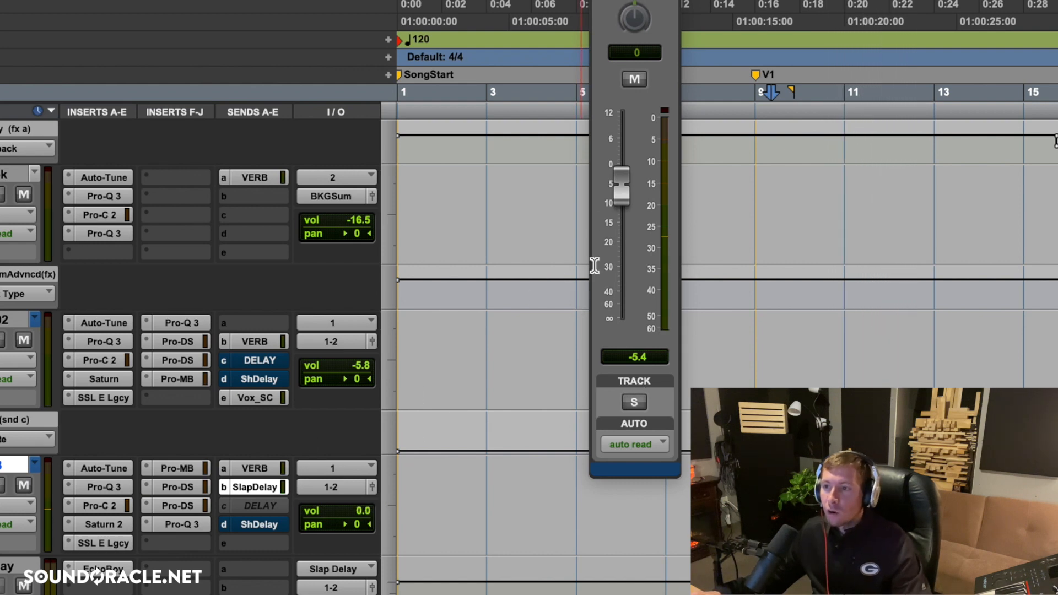
Try a level of +1.9 dB on Verse.03's SlapDelay send and audition it in the mix.
{"action": "left_click_drag", "start_coordinate": [620, 195], "coordinate": [629, 167]}
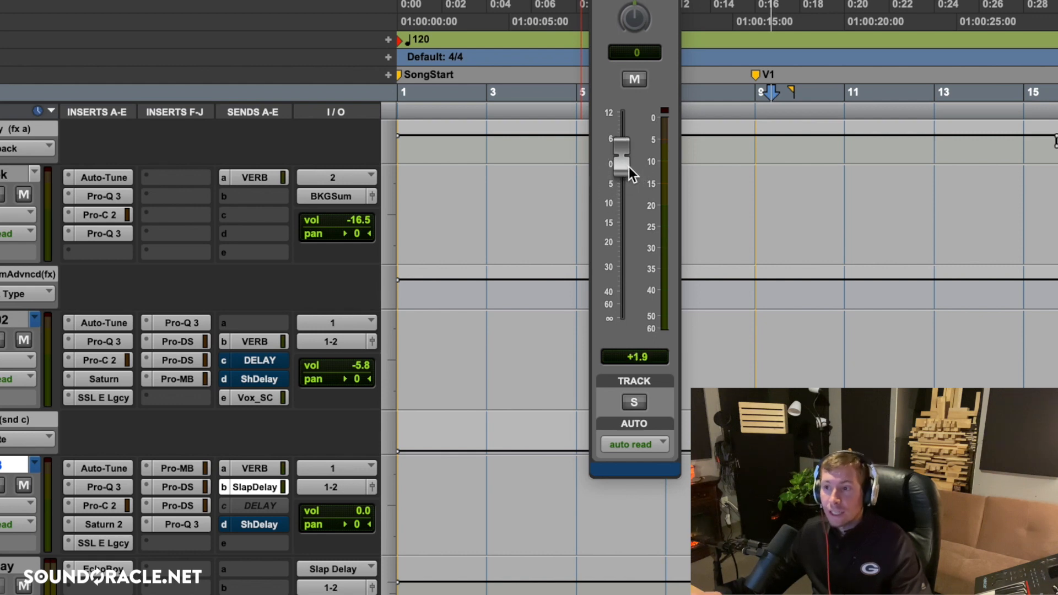
{"action": "key", "text": "space"}
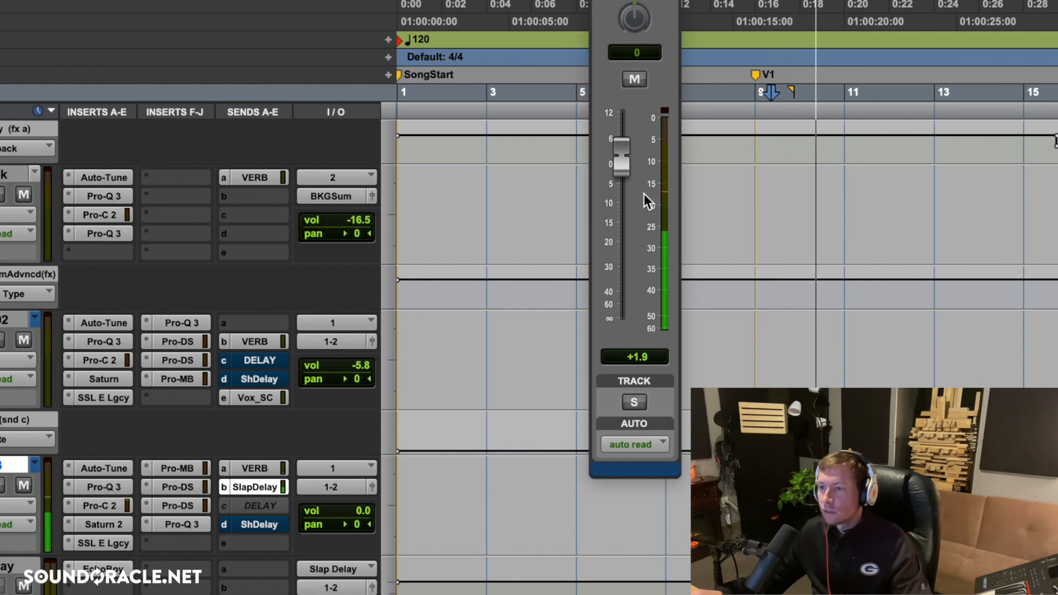
{"action": "key", "text": "space"}
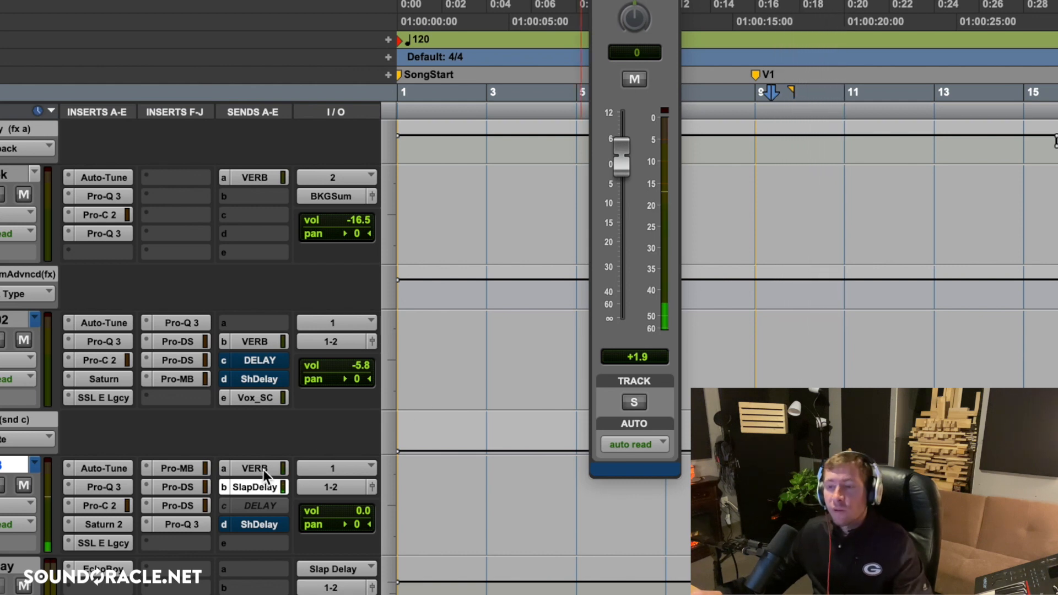
Mute Verse.03's VERB send and lower its SlapDelay send level to 0.0 dB while auditioning the mix.
{"action": "left_click", "coordinate": [262, 470], "text": "super"}
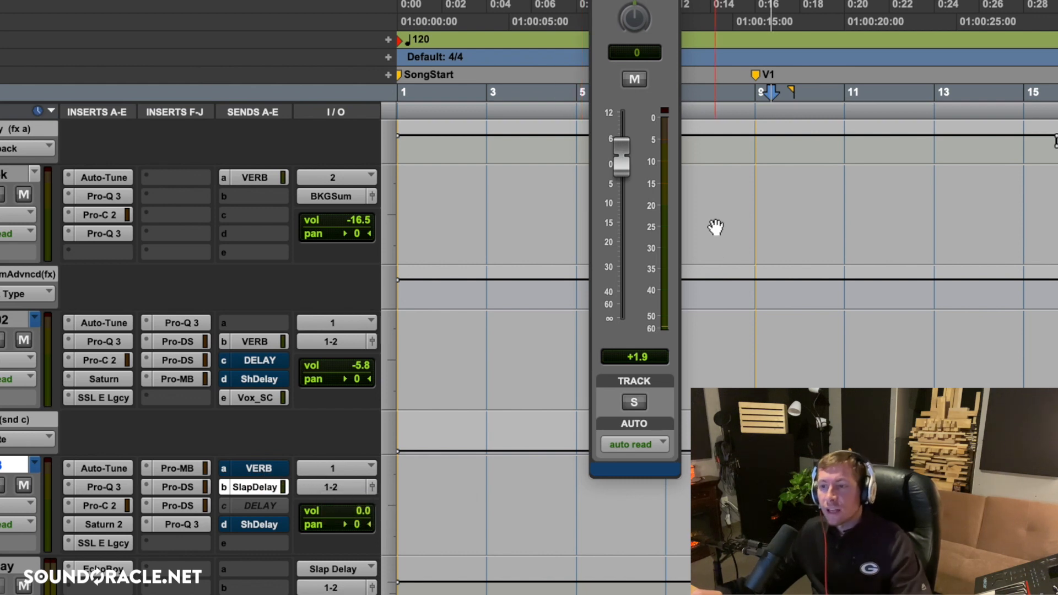
{"action": "key", "text": "space"}
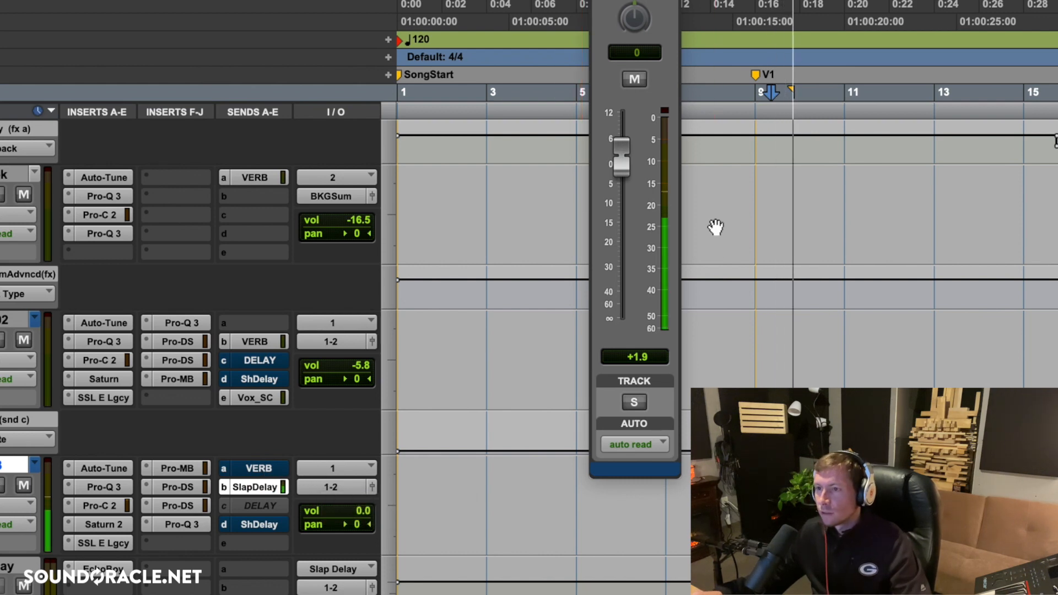
{"action": "left_click", "coordinate": [623, 160], "text": "alt"}
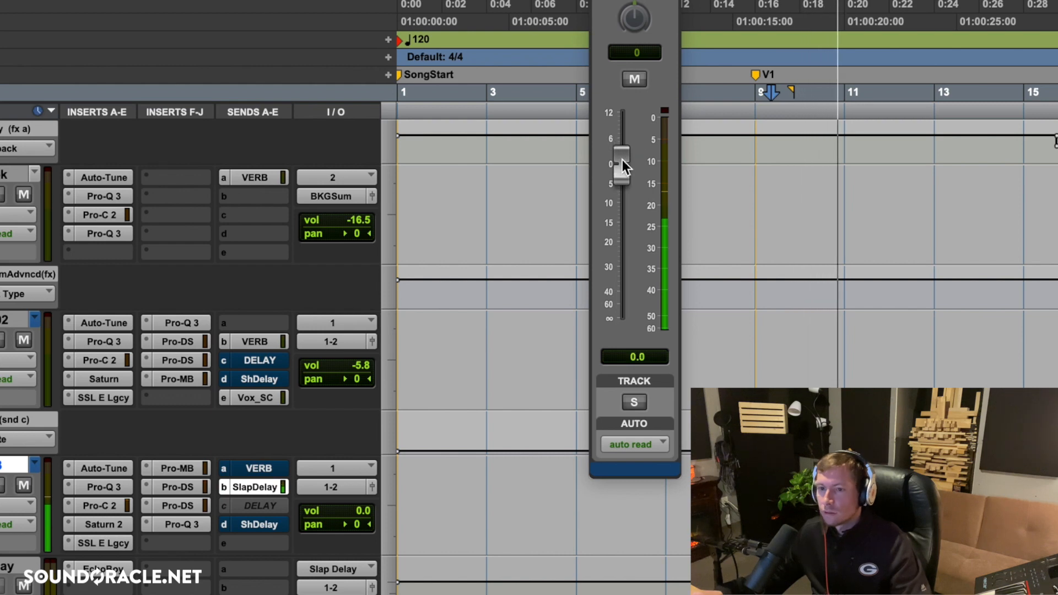
Solo Verse.03 and set its SlapDelay send level to -5.4 dB, auditioning it against -7.3 dB.
{"action": "left_click", "coordinate": [4, 485]}
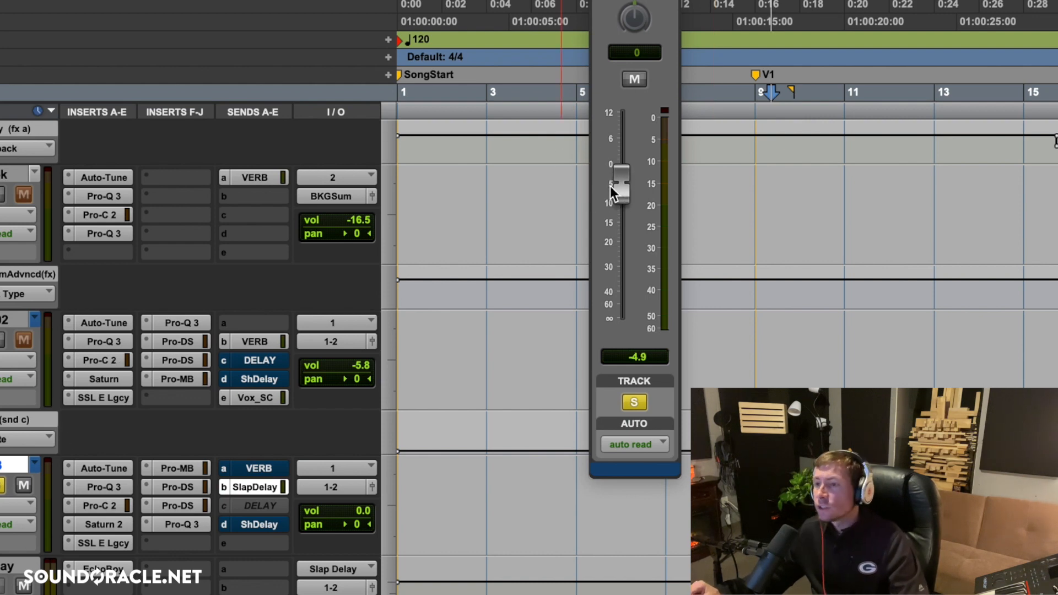
{"action": "left_click_drag", "start_coordinate": [611, 187], "coordinate": [614, 191]}
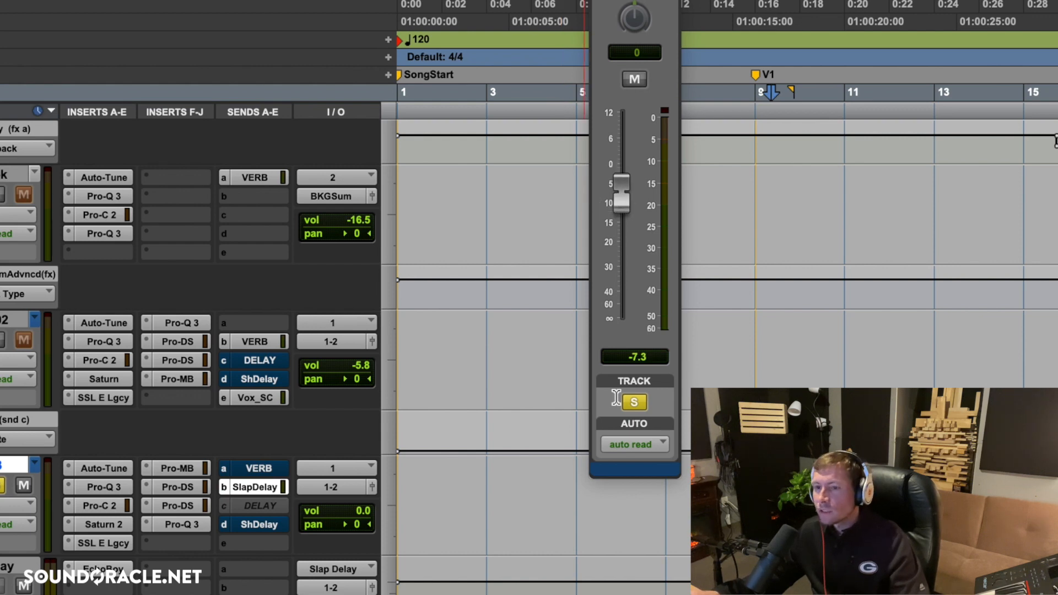
{"action": "key", "text": "space"}
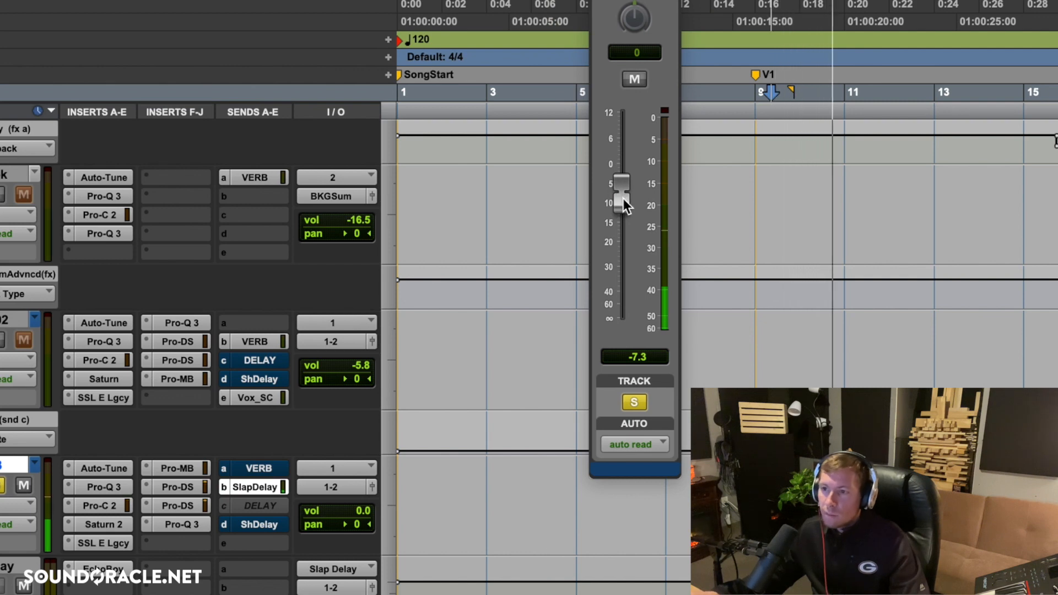
{"action": "left_click_drag", "start_coordinate": [623, 198], "coordinate": [631, 198]}
{"action": "key", "text": "space"}
{"action": "key", "text": "space"}
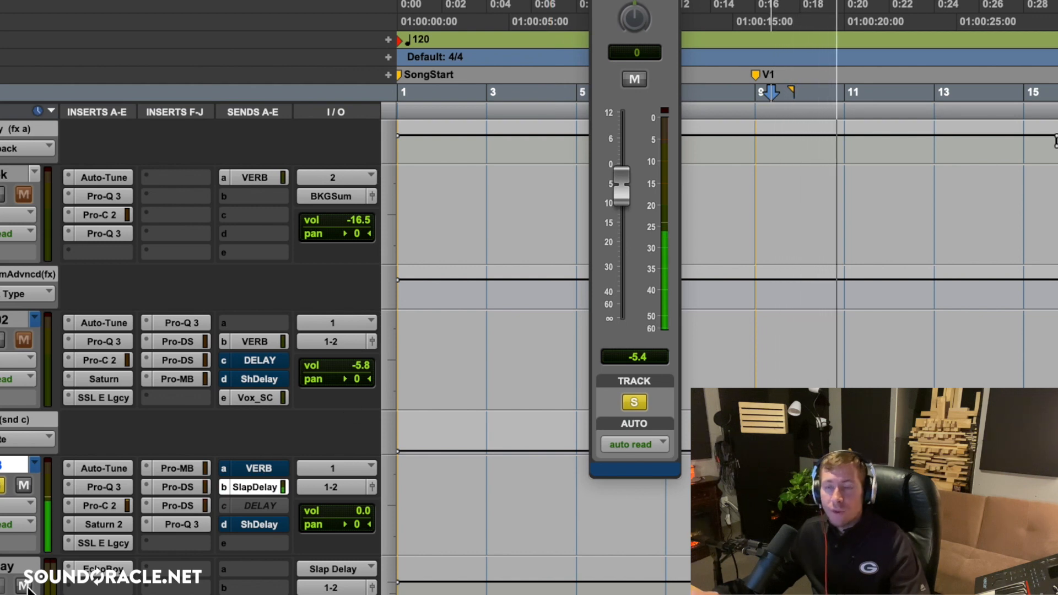
{"action": "key", "text": "space"}
Compare the soloed verse with the Slap Delay track muted and unmuted, playing it back each time.
{"action": "left_click", "coordinate": [27, 587]}
{"action": "key", "text": "space"}
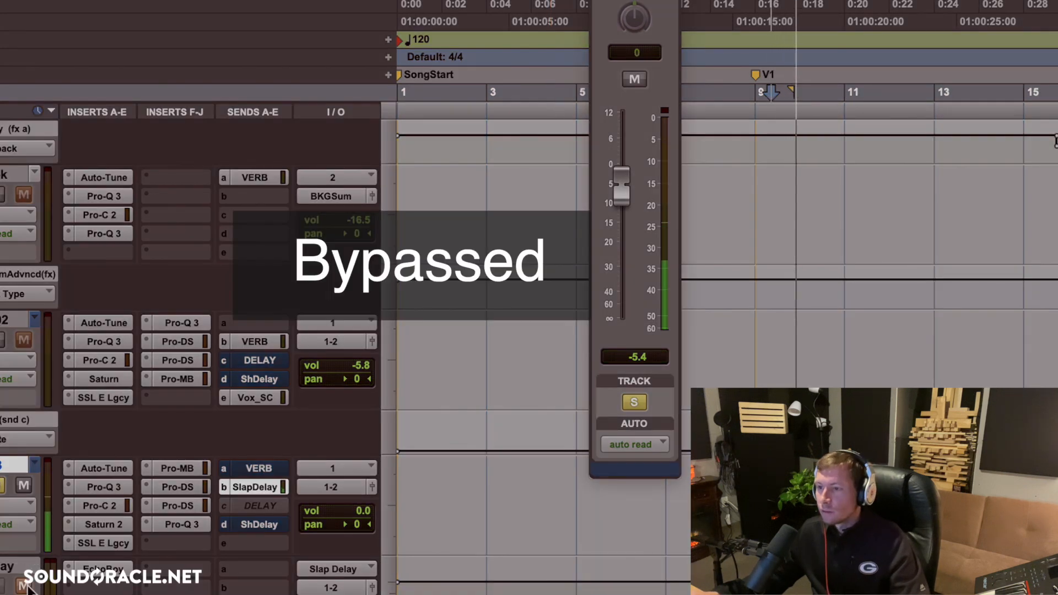
{"action": "key", "text": "space"}
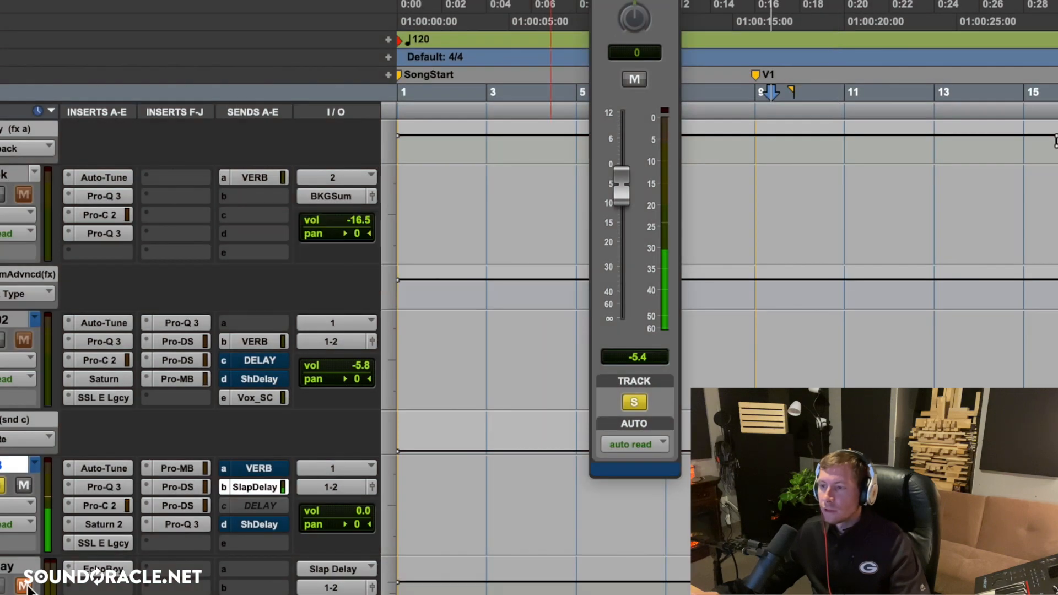
{"action": "left_click", "coordinate": [27, 586]}
{"action": "key", "text": "space"}
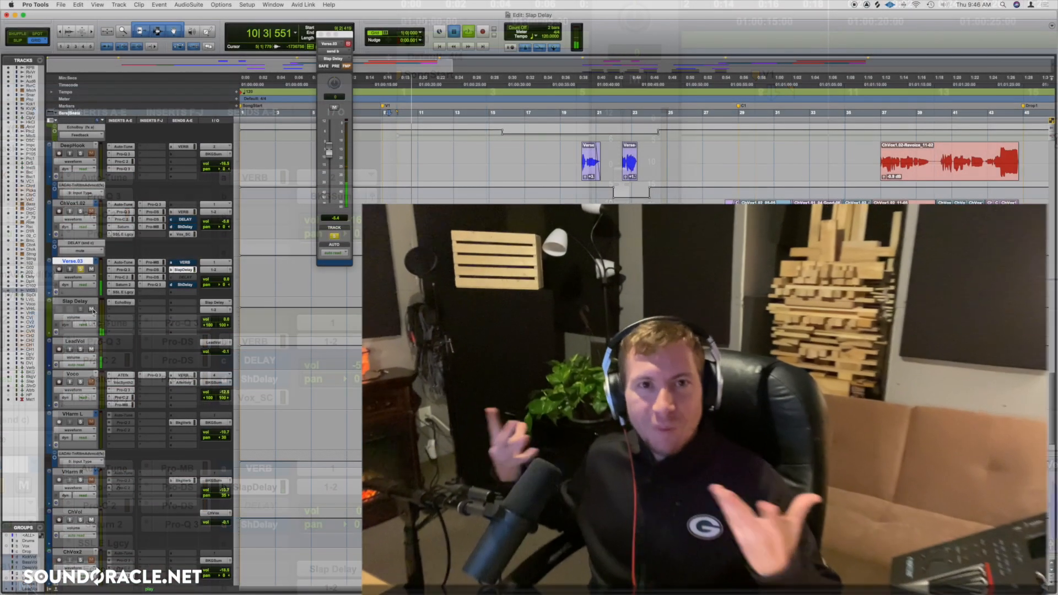
{"action": "key", "text": "space"}
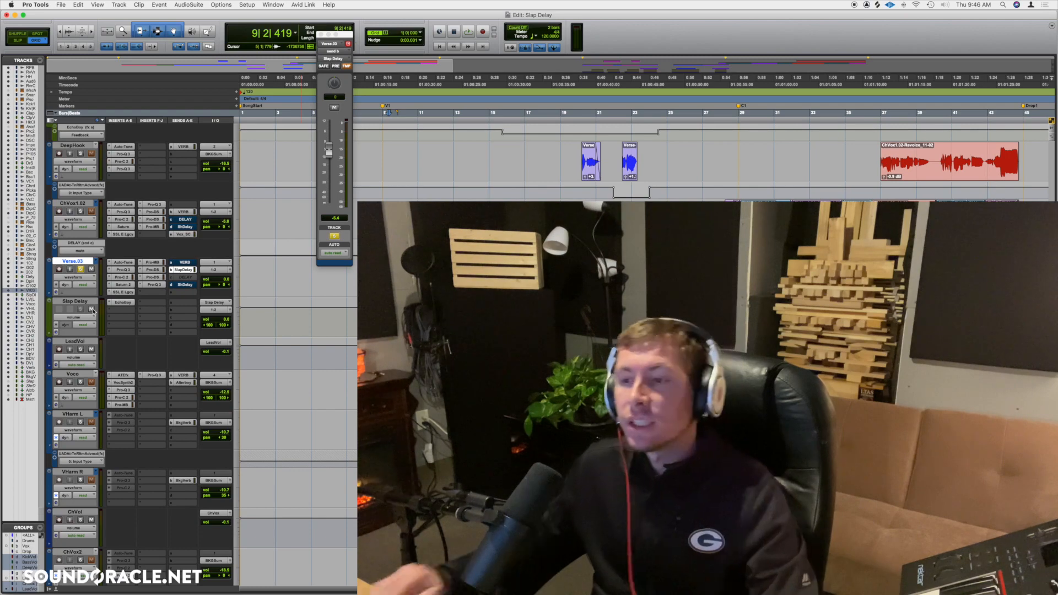
Reactivate Verse.03's VERB send and raise its level to -18.5 dB during playback.
{"action": "scroll", "coordinate": [165, 294], "scroll_direction": "down", "scroll_amount": 3}
{"action": "scroll", "coordinate": [165, 294], "scroll_direction": "right", "scroll_amount": 2}
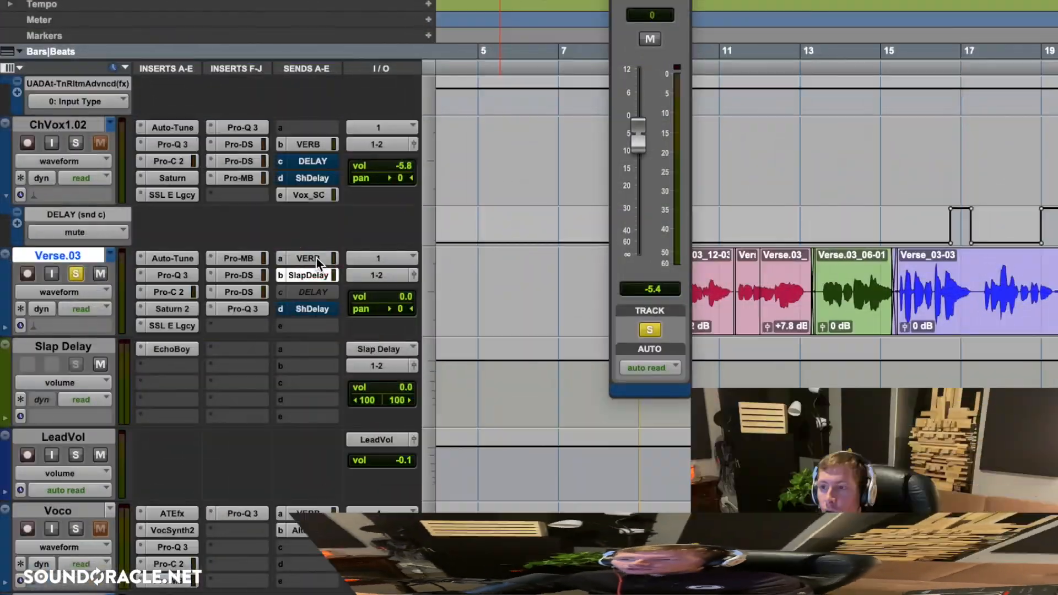
{"action": "left_click", "coordinate": [317, 258]}
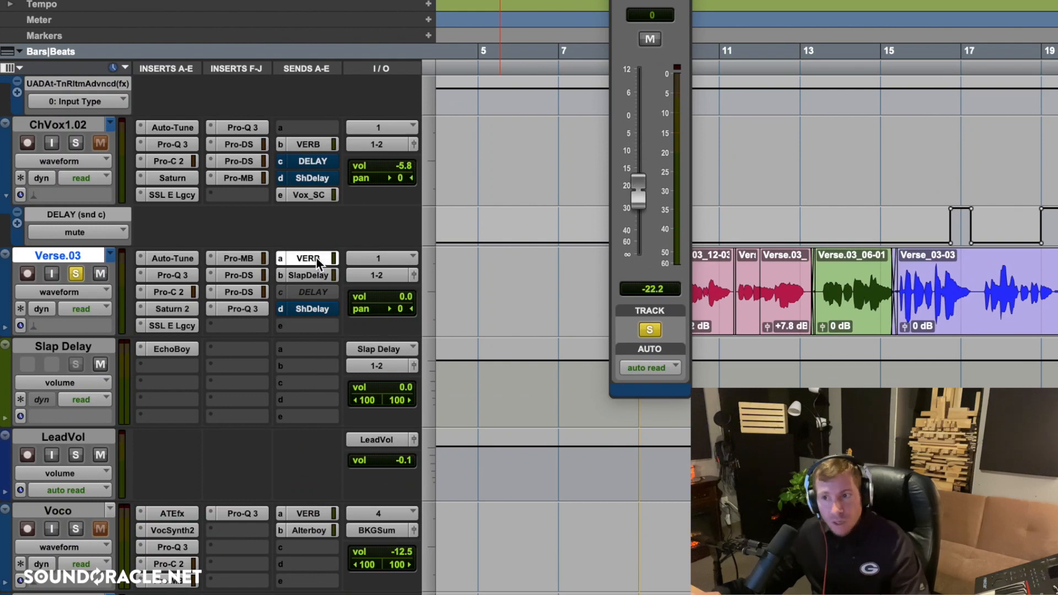
{"action": "left_click", "coordinate": [317, 258], "text": "ctrl+super"}
{"action": "left_click", "coordinate": [317, 258], "text": "ctrl+super"}
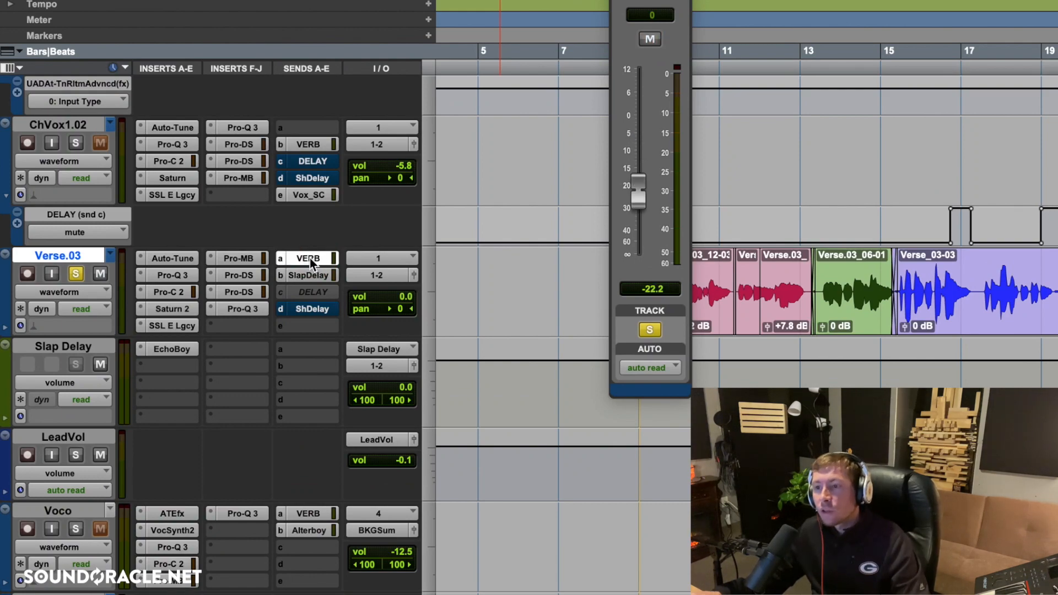
{"action": "scroll", "coordinate": [325, 265], "scroll_direction": "up", "scroll_amount": 5}
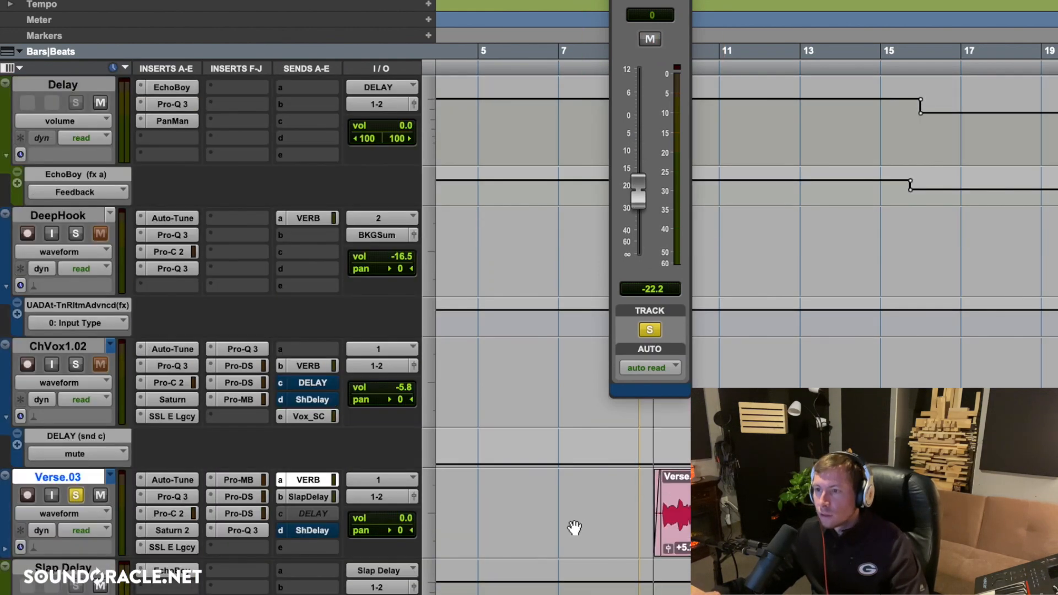
{"action": "mouse_move", "coordinate": [639, 198]}
{"action": "left_mouse_down"}
{"action": "mouse_move", "coordinate": [639, 180]}
{"action": "mouse_move", "coordinate": [635, 191]}
{"action": "left_mouse_up"}
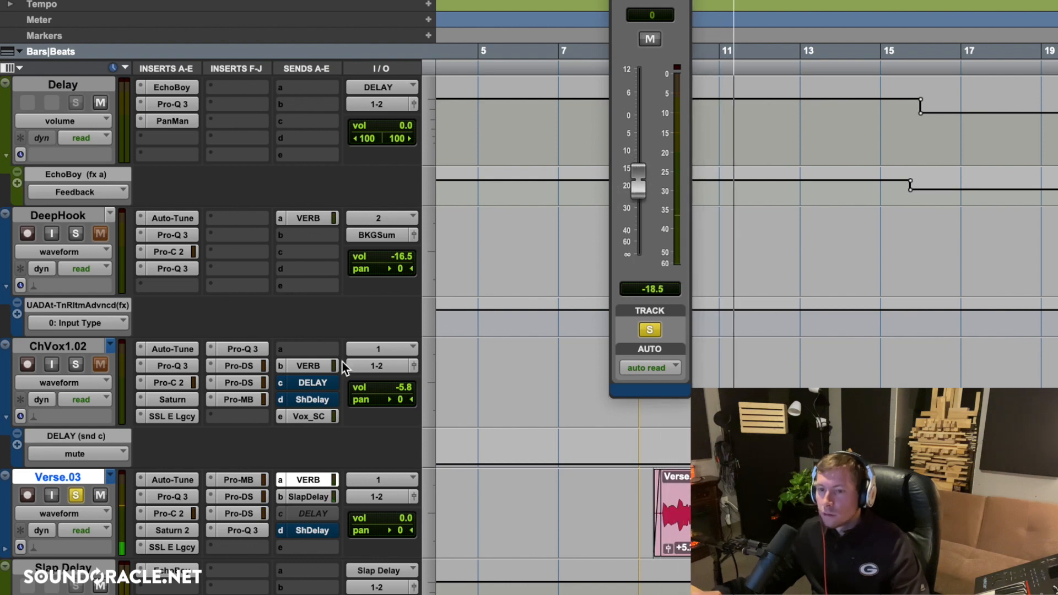
Unsolo Verse.03 and compare the full mix with its VERB send muted and active.
{"action": "left_click", "coordinate": [77, 495]}
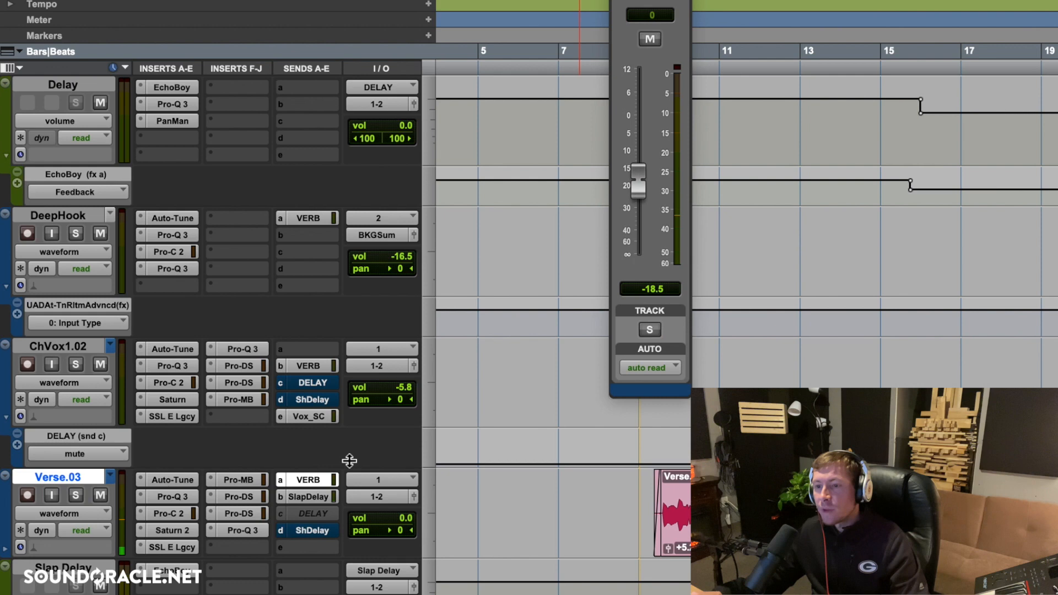
{"action": "left_click", "coordinate": [306, 481], "text": "super"}
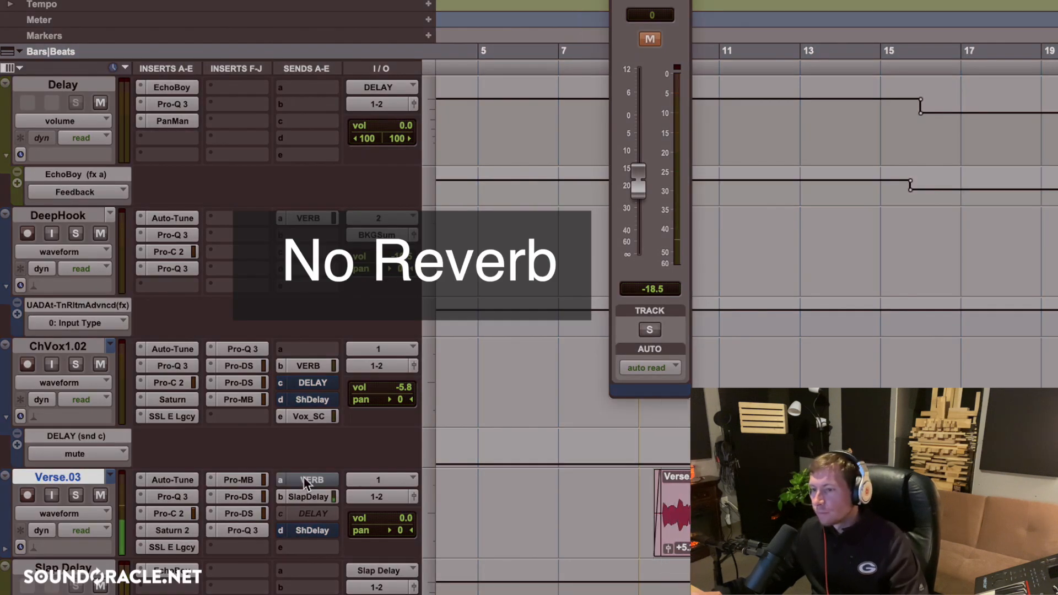
{"action": "left_click", "coordinate": [306, 481], "text": "super"}
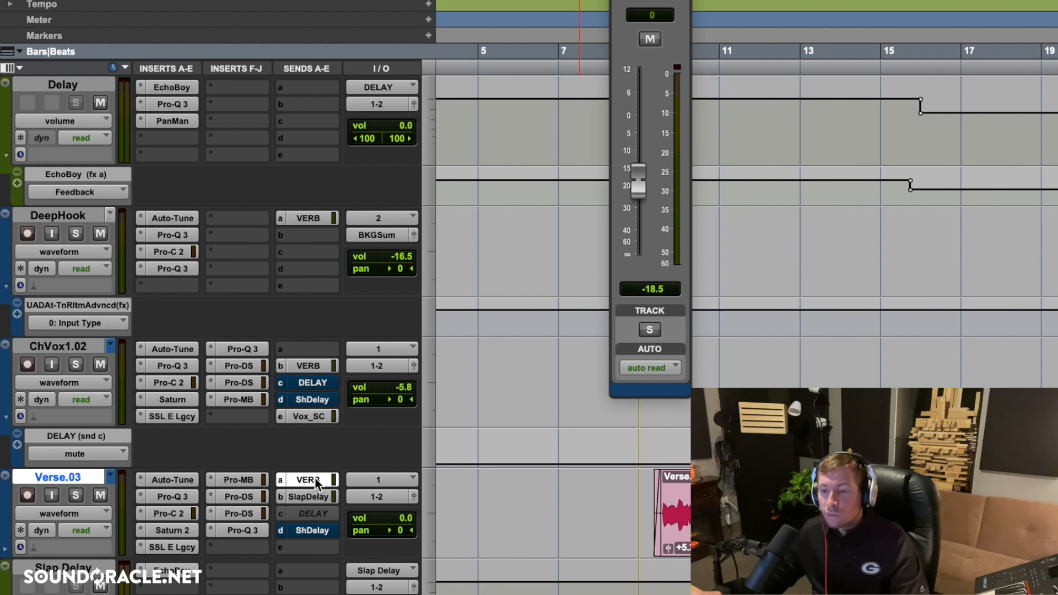
Move the VERB send from Verse.03 to the Slap Delay track and raise its level to -9.9 dB while Verse.03 plays soloed.
{"action": "left_click_drag", "start_coordinate": [316, 483], "coordinate": [307, 576]}
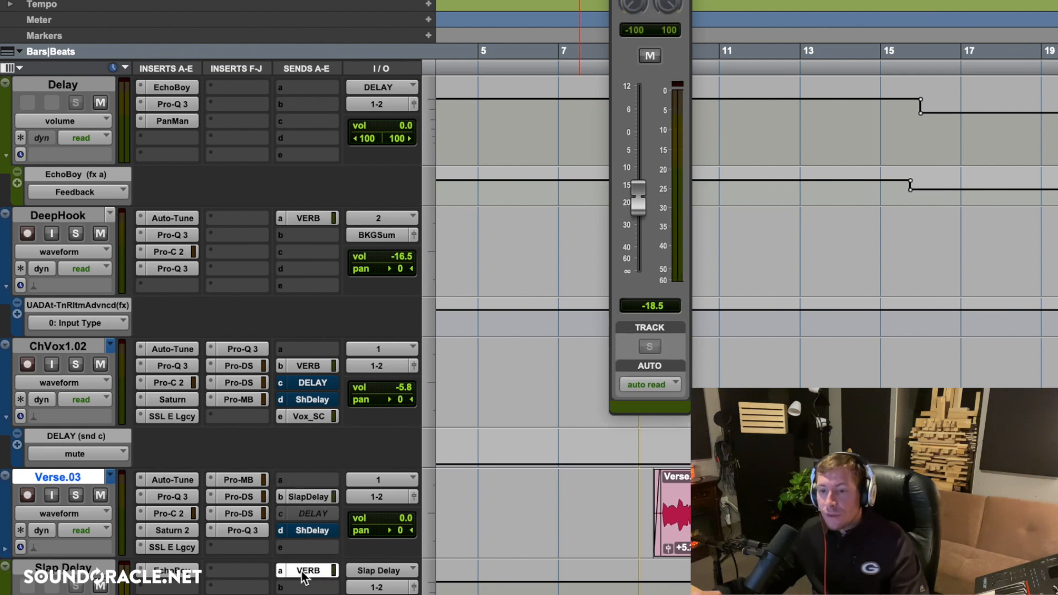
{"action": "left_click", "coordinate": [81, 573]}
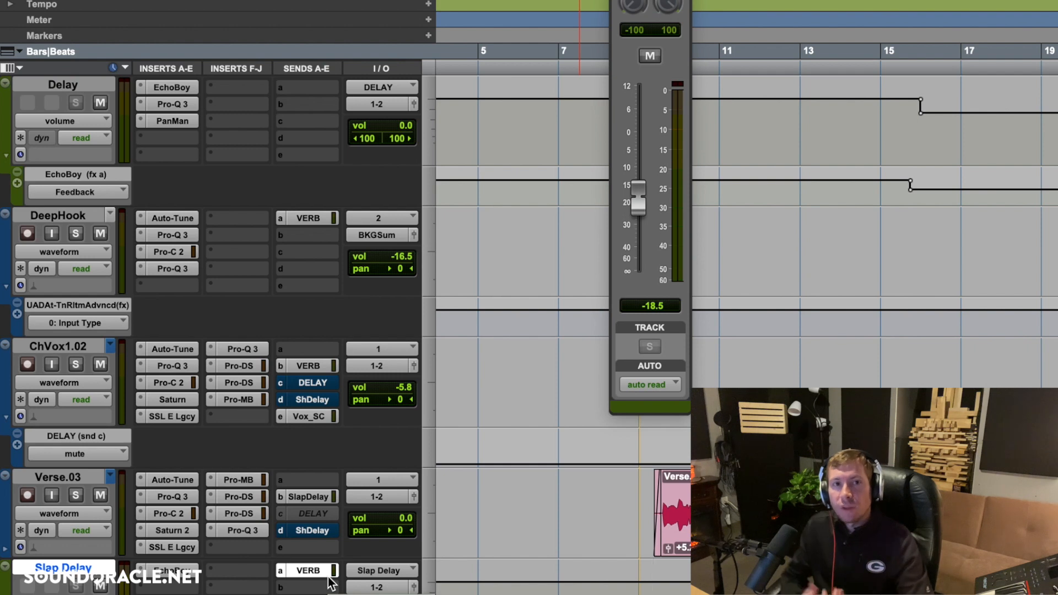
{"action": "left_click", "coordinate": [76, 495]}
{"action": "key", "text": "space"}
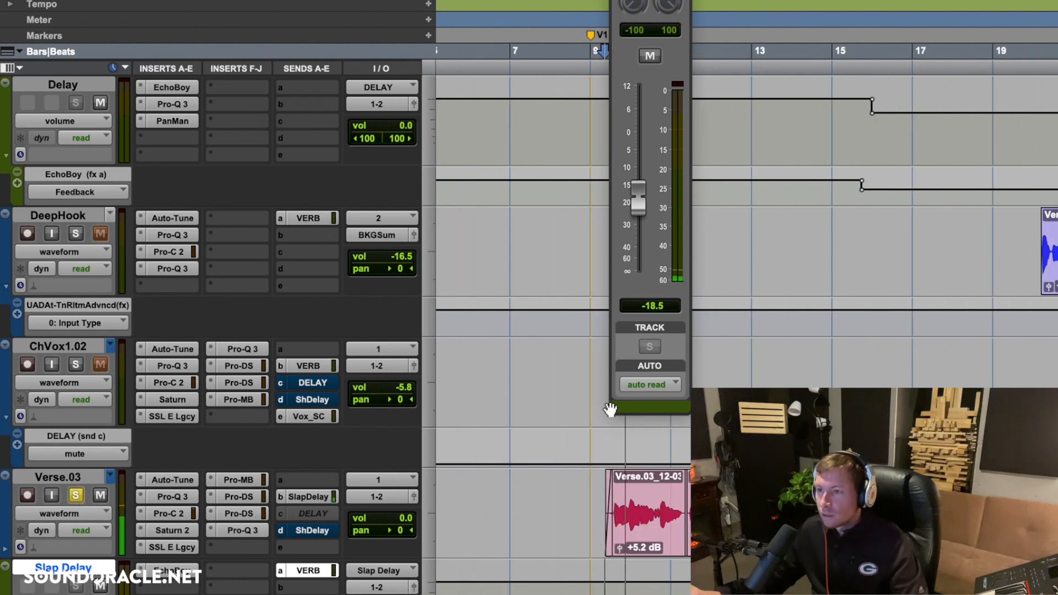
{"action": "left_click_drag", "start_coordinate": [644, 194], "coordinate": [642, 174]}
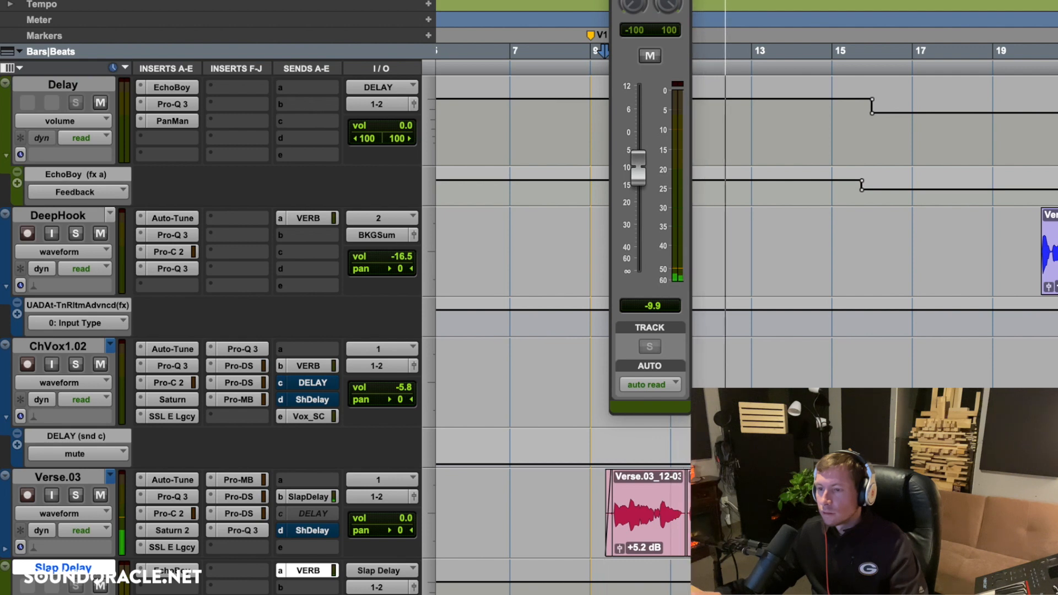
Compare the verse with the Slap Delay track's VERB send muted and active.
{"action": "left_click", "coordinate": [311, 570], "text": "ctrl+super"}
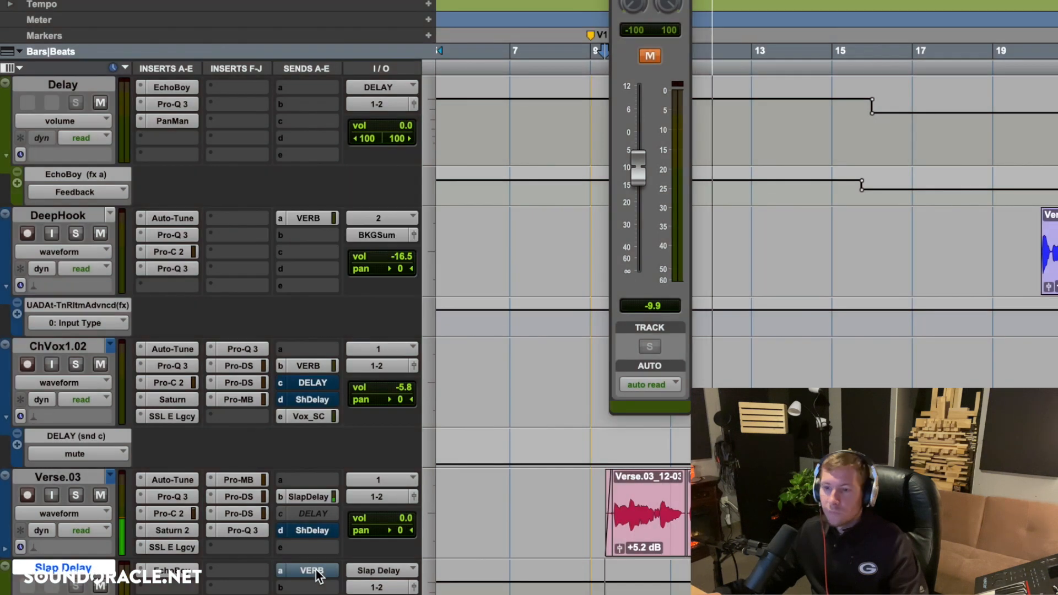
{"action": "left_click", "coordinate": [311, 571]}
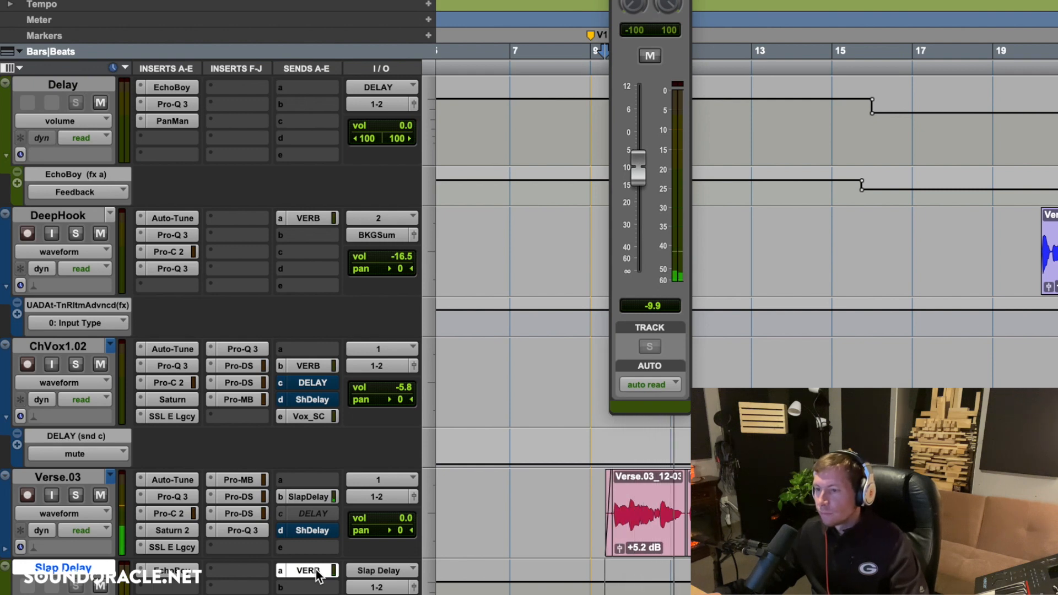
{"action": "key", "text": "space"}
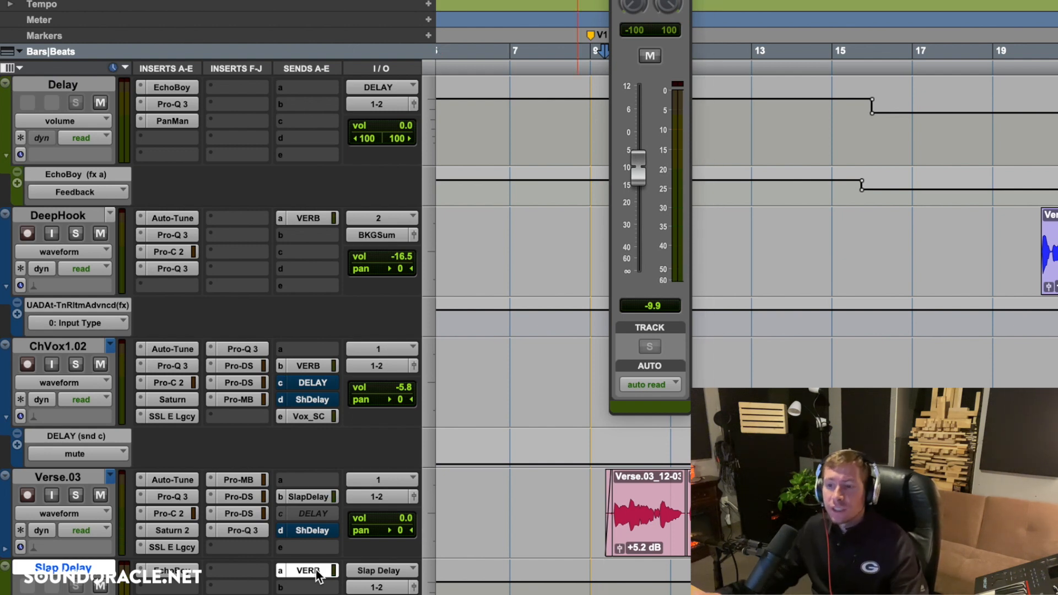
Move the VERB send back to Verse.03, set its level to -16.3 dB, and open the track's SlapDelay send.
{"action": "left_click_drag", "start_coordinate": [315, 570], "coordinate": [314, 487]}
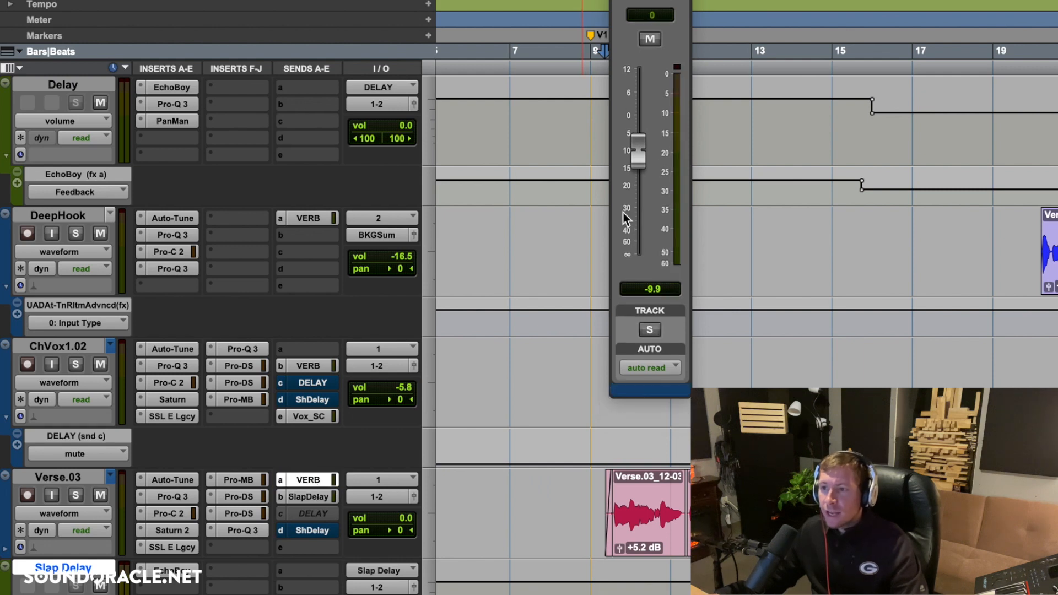
{"action": "left_click_drag", "start_coordinate": [642, 168], "coordinate": [637, 174]}
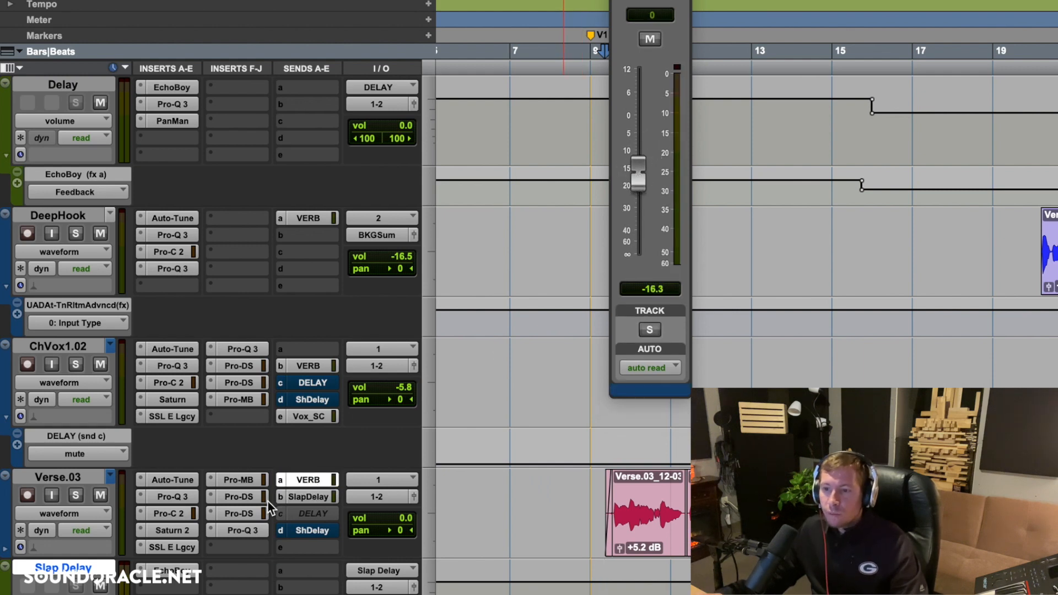
{"action": "left_click", "coordinate": [325, 501]}
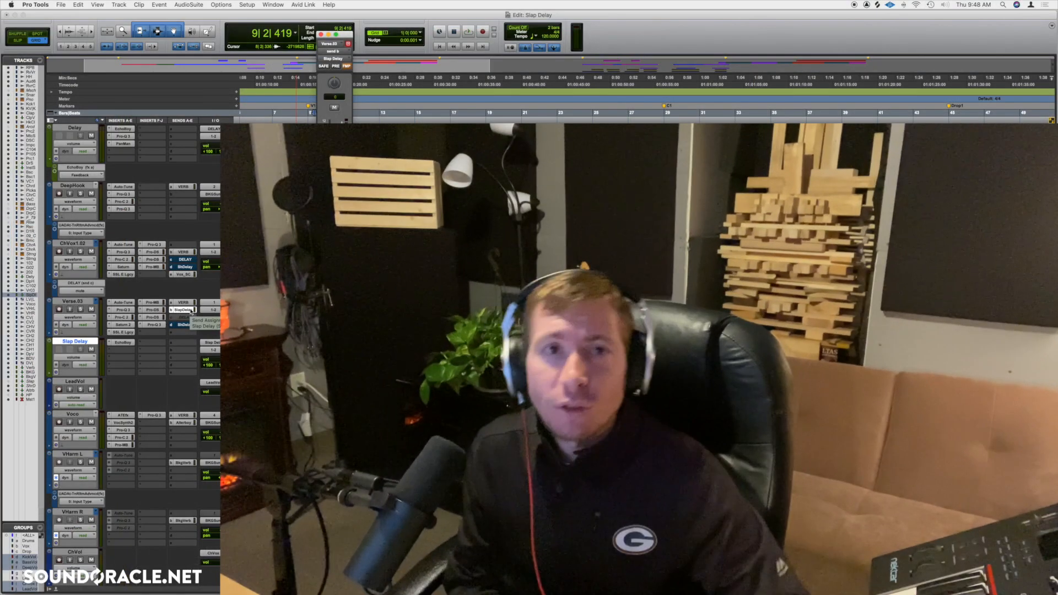